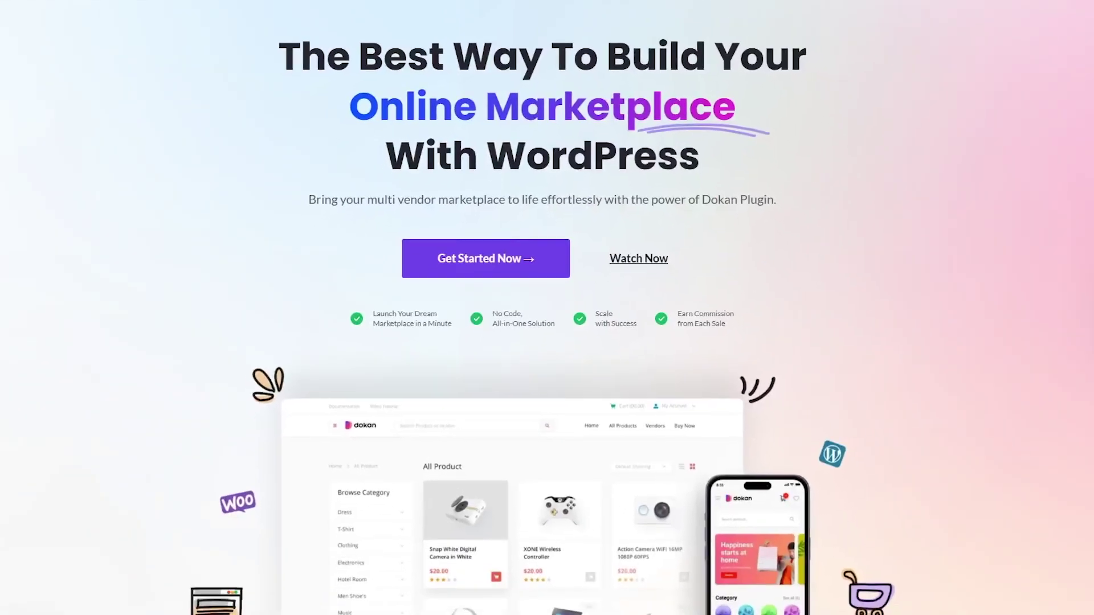
pyautogui.scroll(-3, 547, 308)
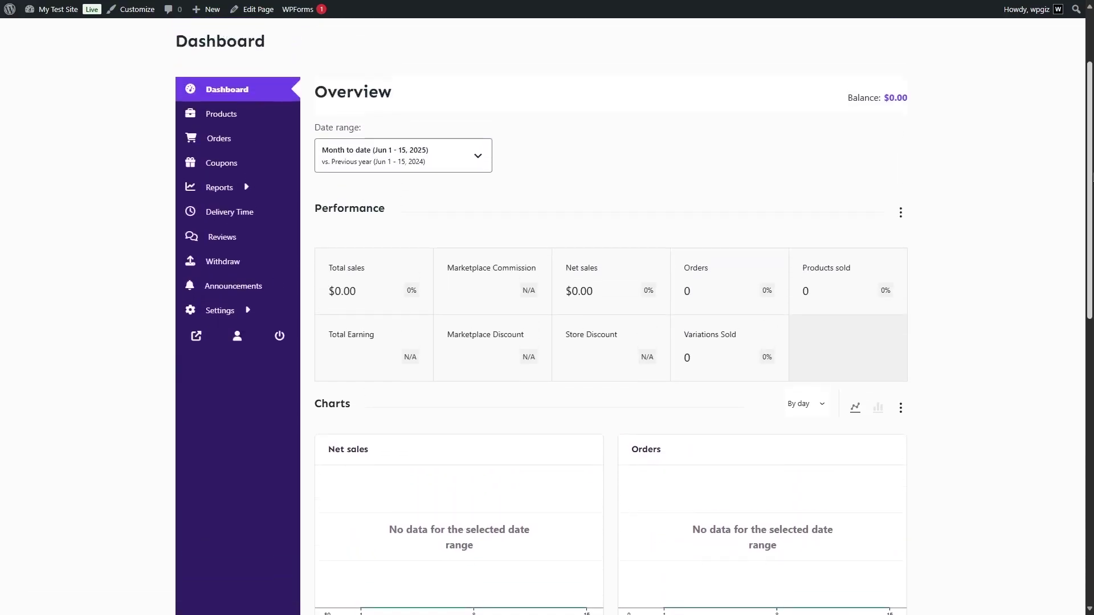
# - Browse the Dokan vendor's product list, then open the product sales reports
pyautogui.click(265, 224)
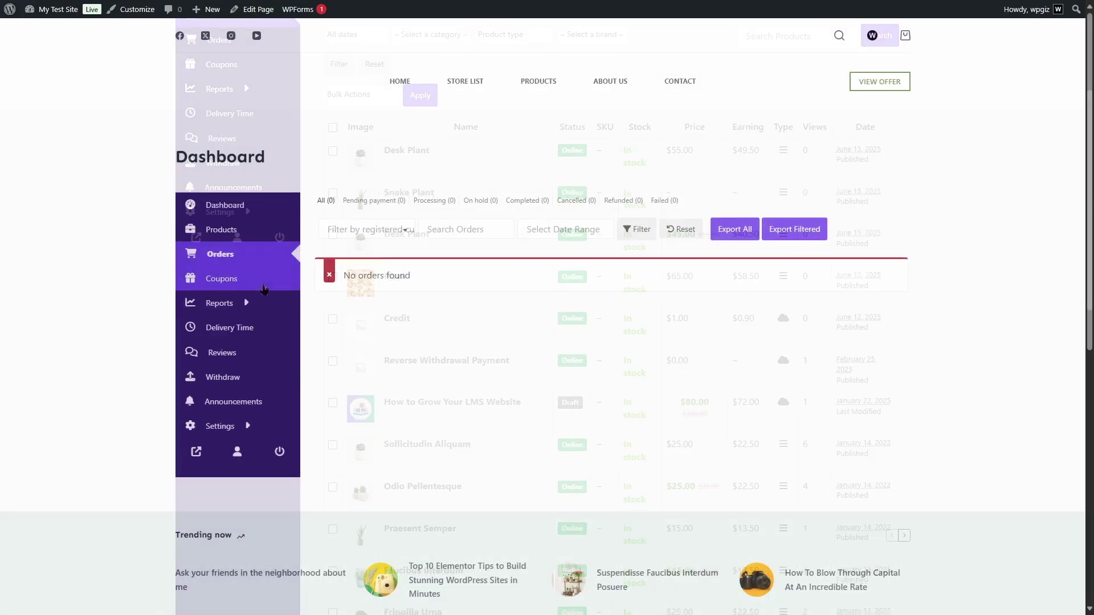
pyautogui.click(219, 303)
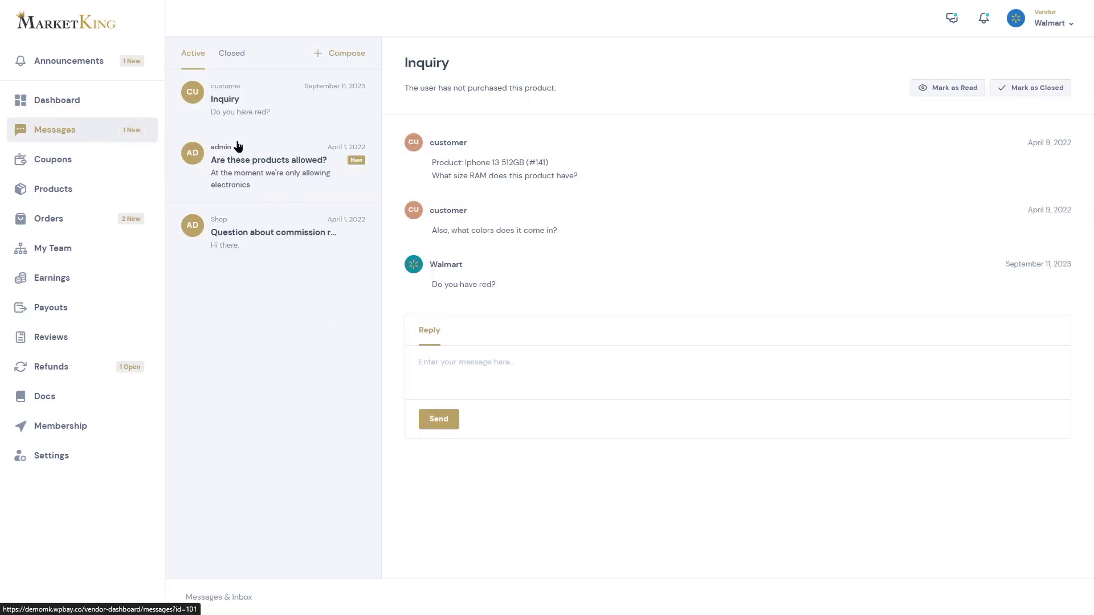
# - Browse MarketKing's vendor Coupons, Products and Orders pages, ending on My Team
pyautogui.click(88, 166)
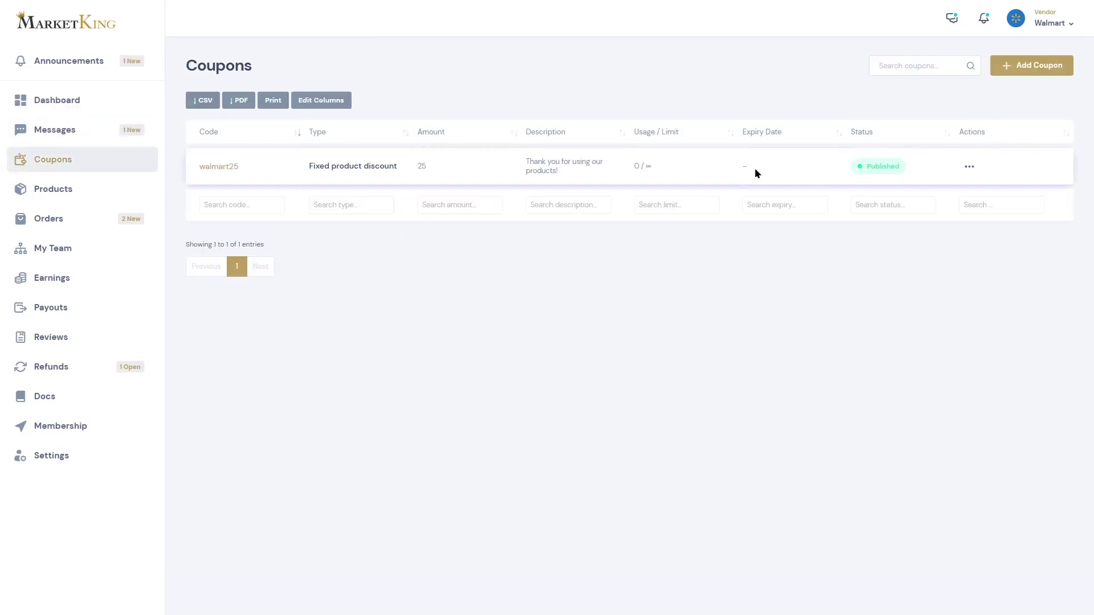
pyautogui.click(77, 197)
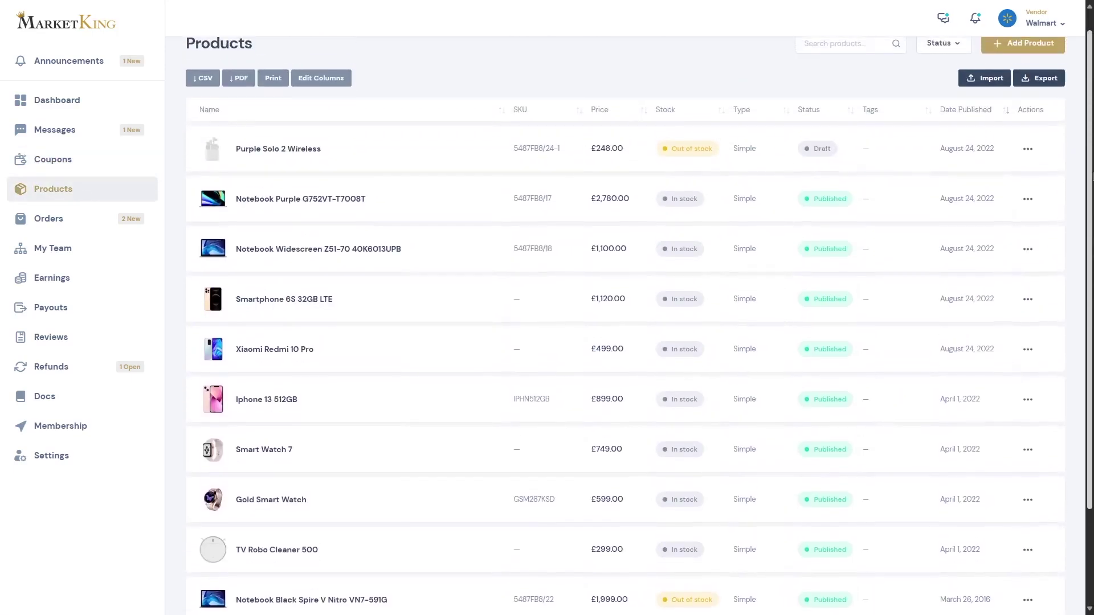
pyautogui.click(49, 219)
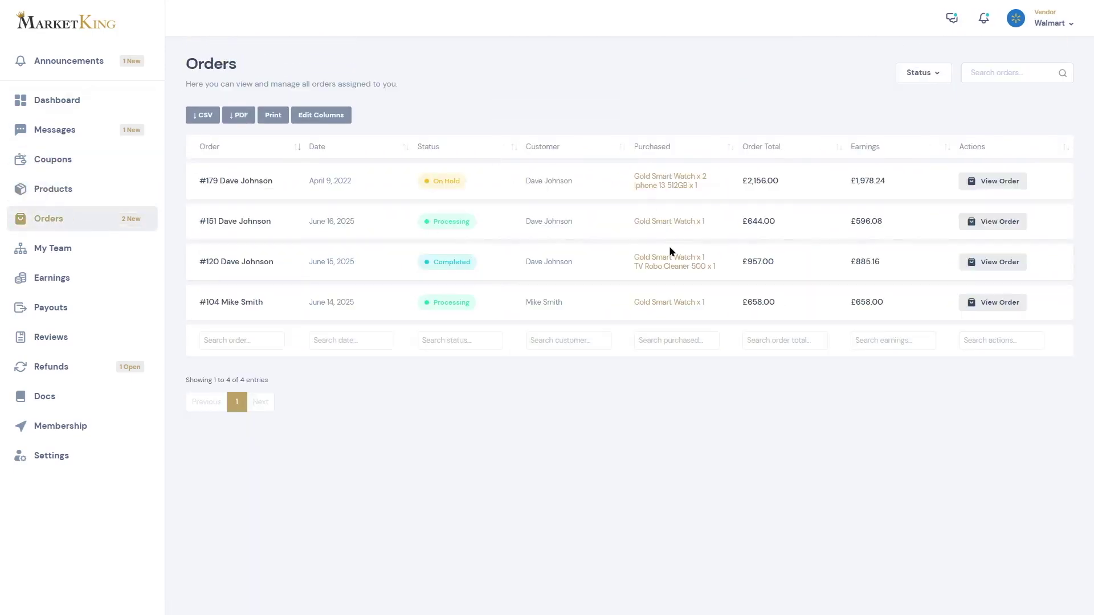
pyautogui.click(99, 255)
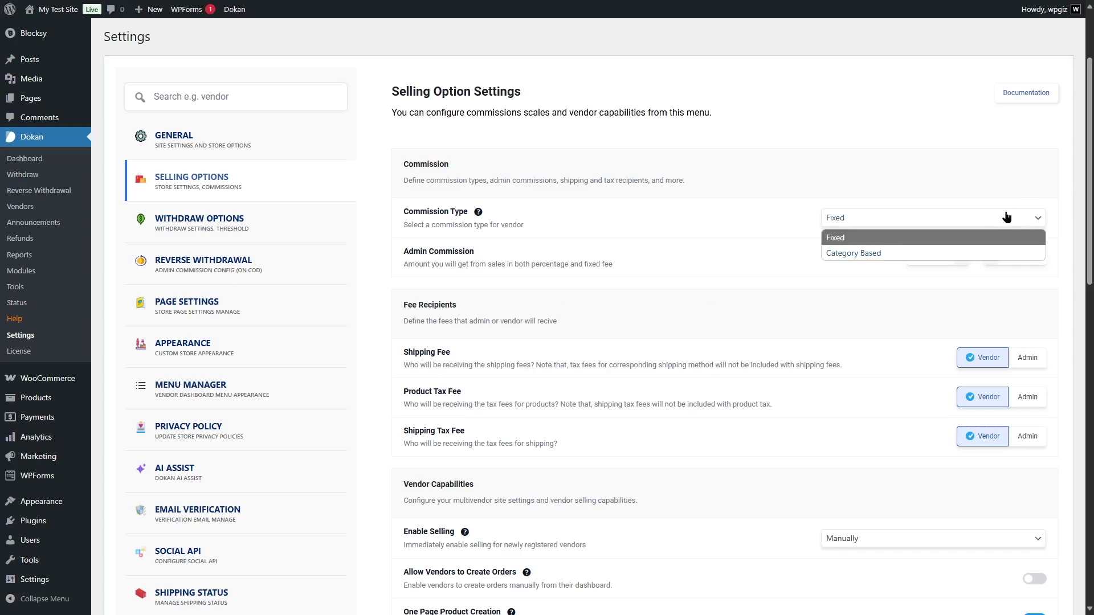
pyautogui.click(867, 253)
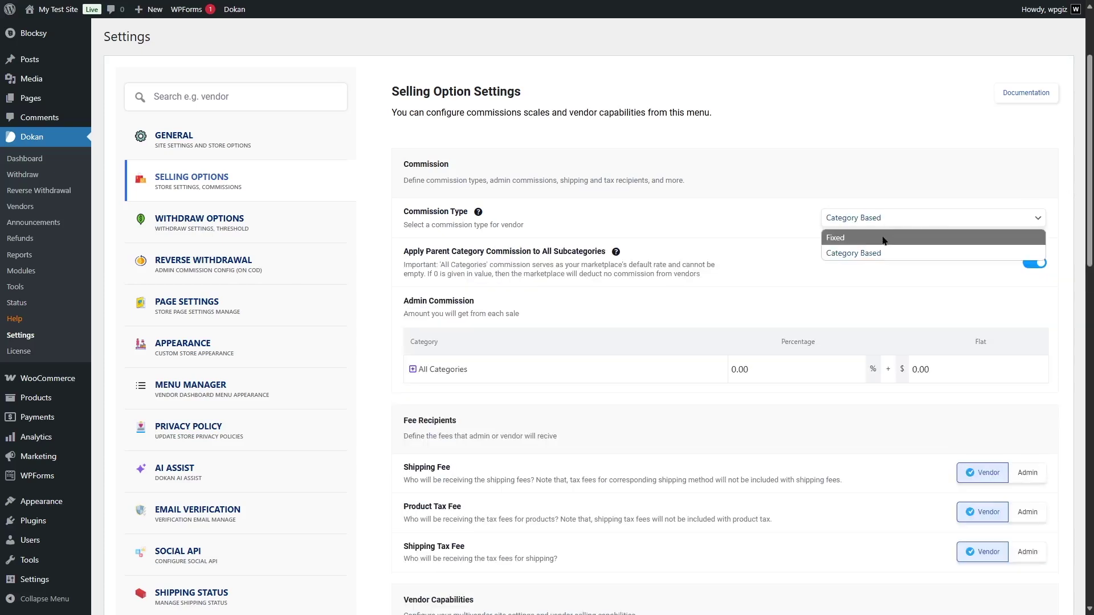
pyautogui.click(884, 238)
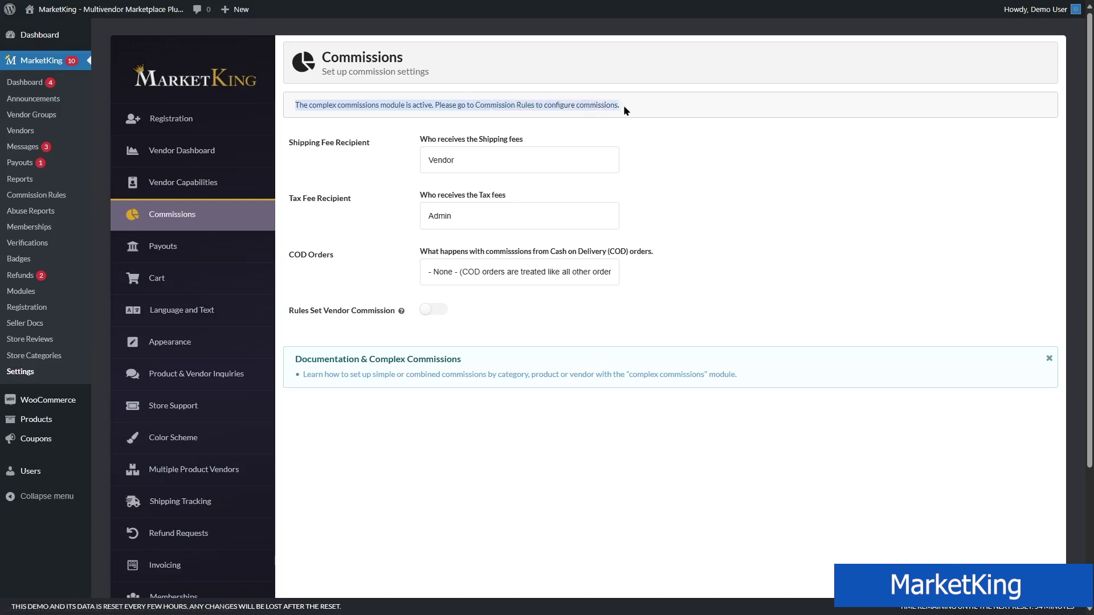
# - Draft a '$10 fixed' flat-10 commission rule and open its For vendors list
pyautogui.click(503, 105)
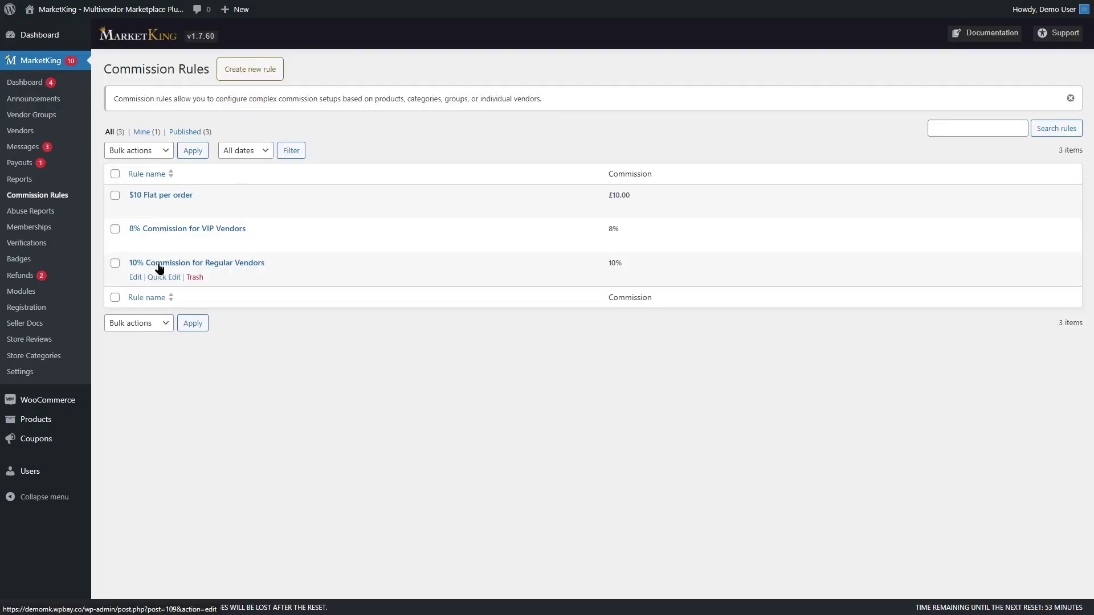
pyautogui.click(259, 75)
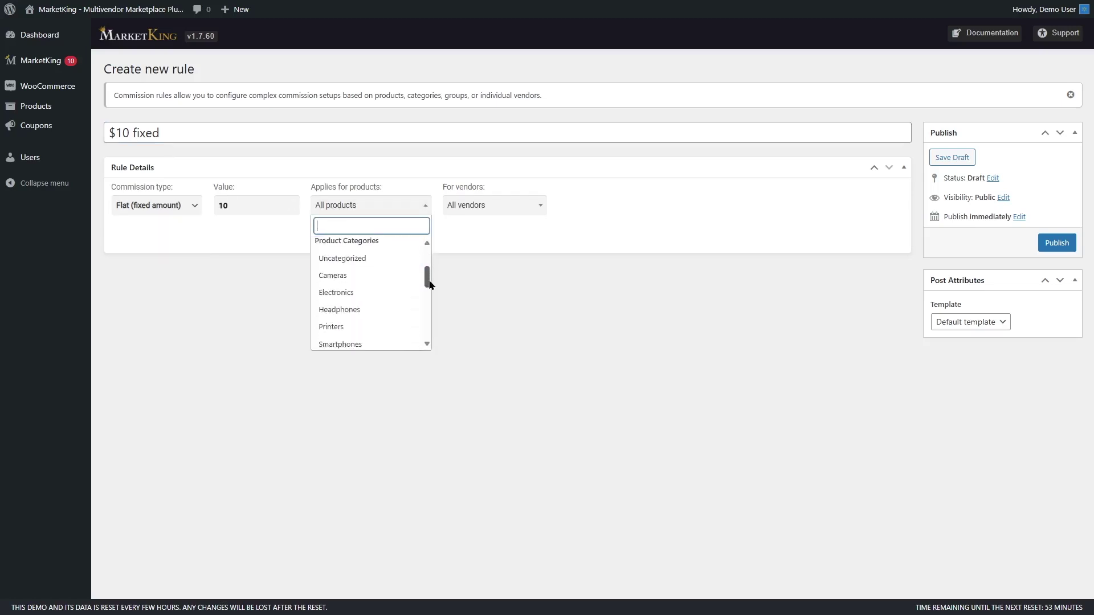
pyautogui.click(494, 205)
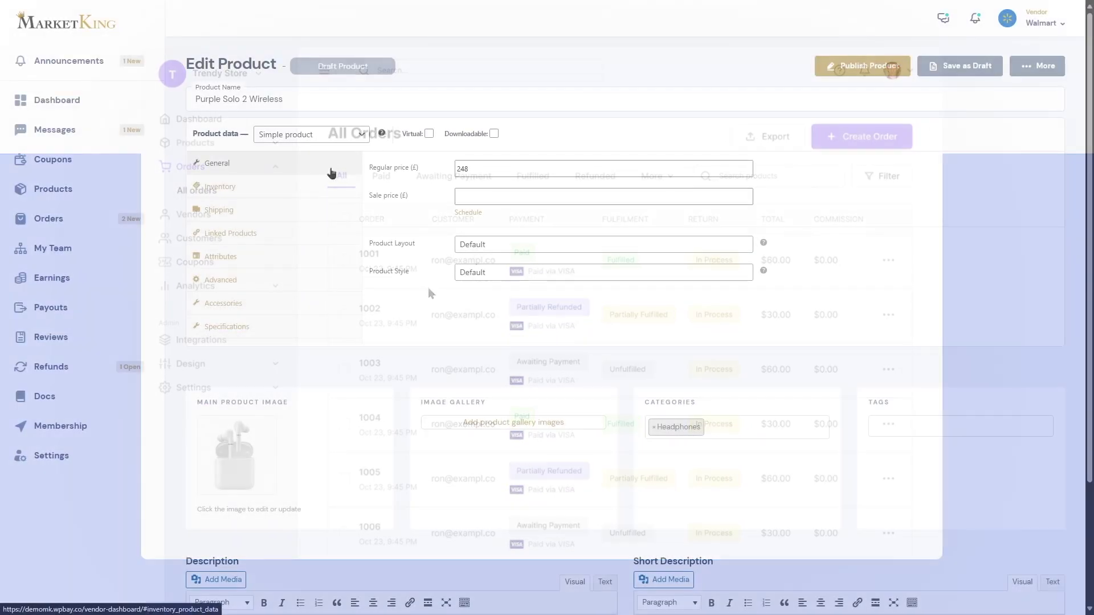
# - Try product types and Downloadable/Virtual options, view Starter Vendors group, then return to orders
pyautogui.click(359, 134)
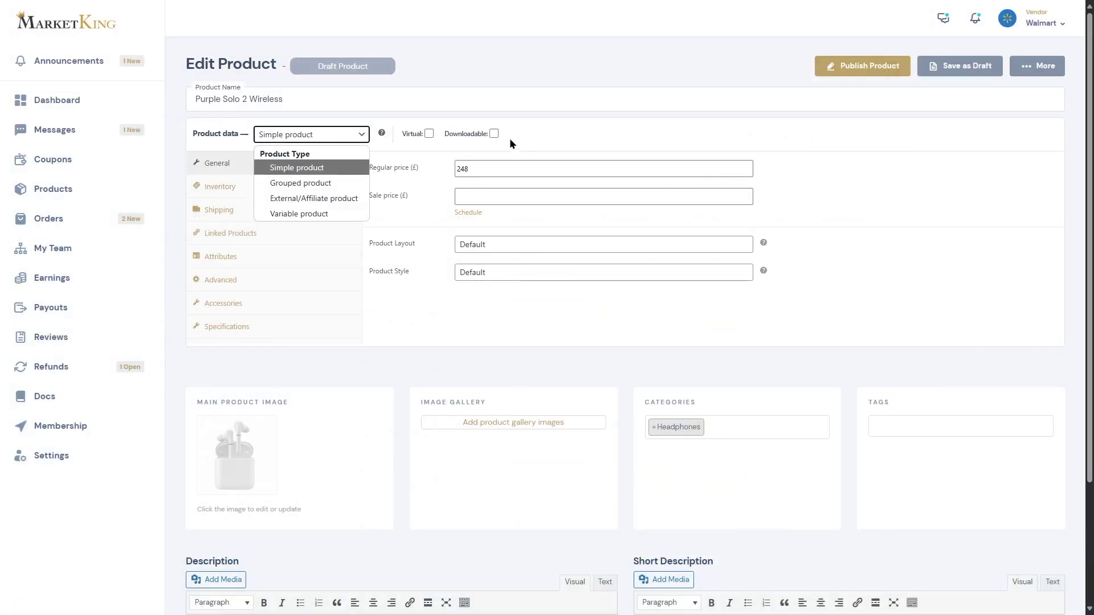
pyautogui.click(495, 134)
pyautogui.click(494, 133)
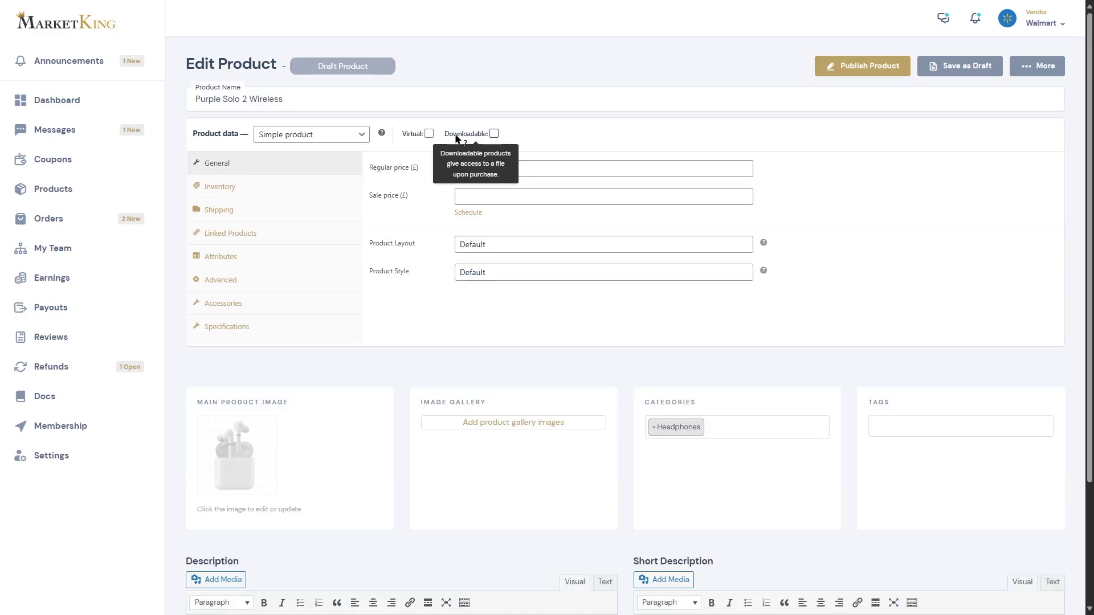
pyautogui.click(429, 134)
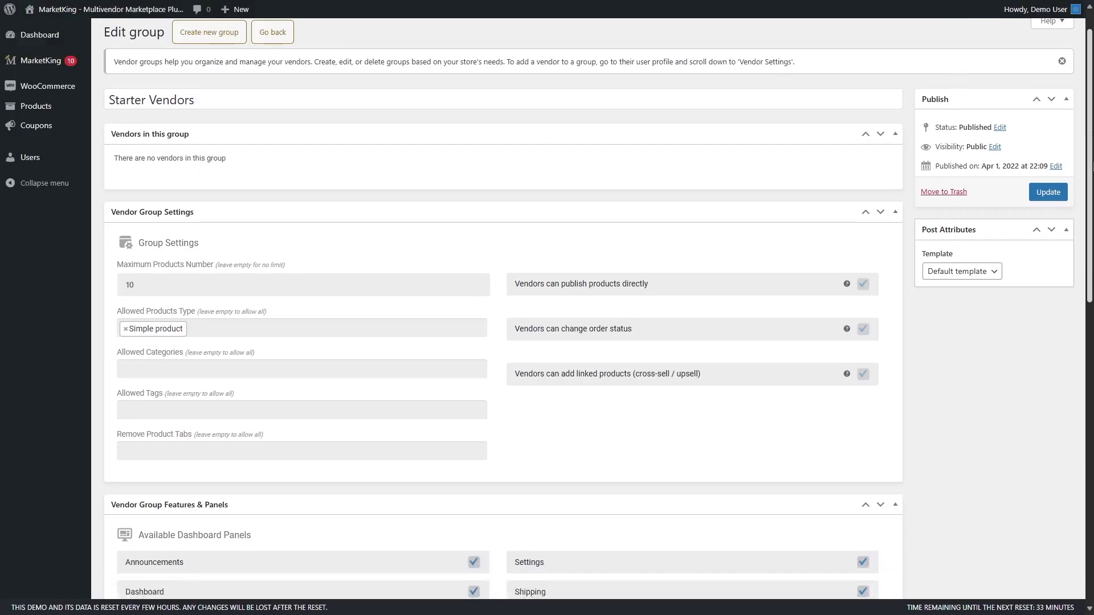
pyautogui.scroll(-3, 548, 308)
pyautogui.click(249, 268)
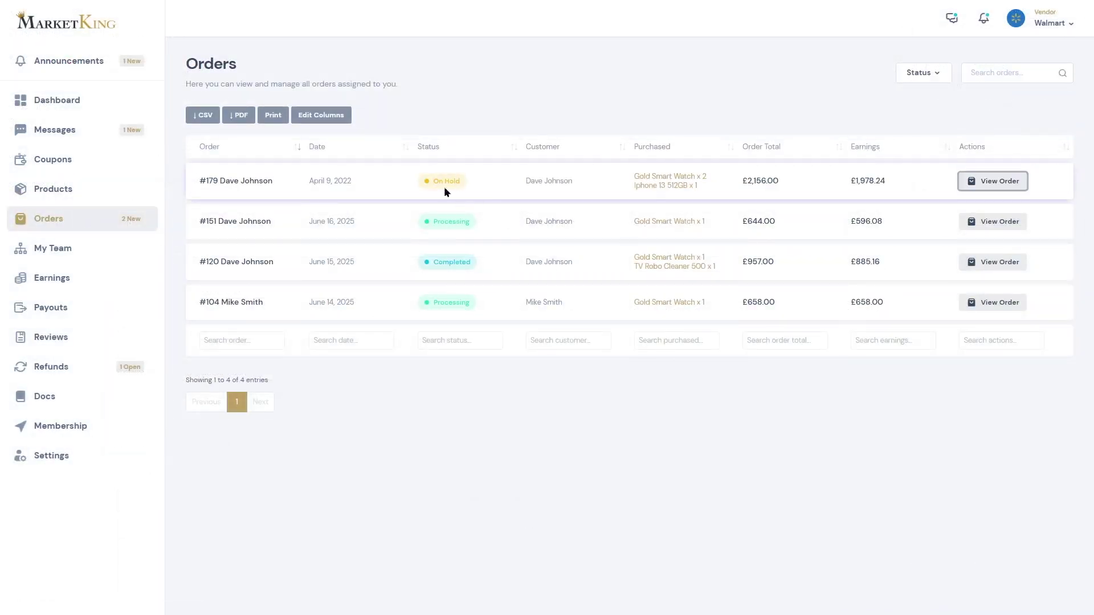
pyautogui.scroll(-3, 530, 177)
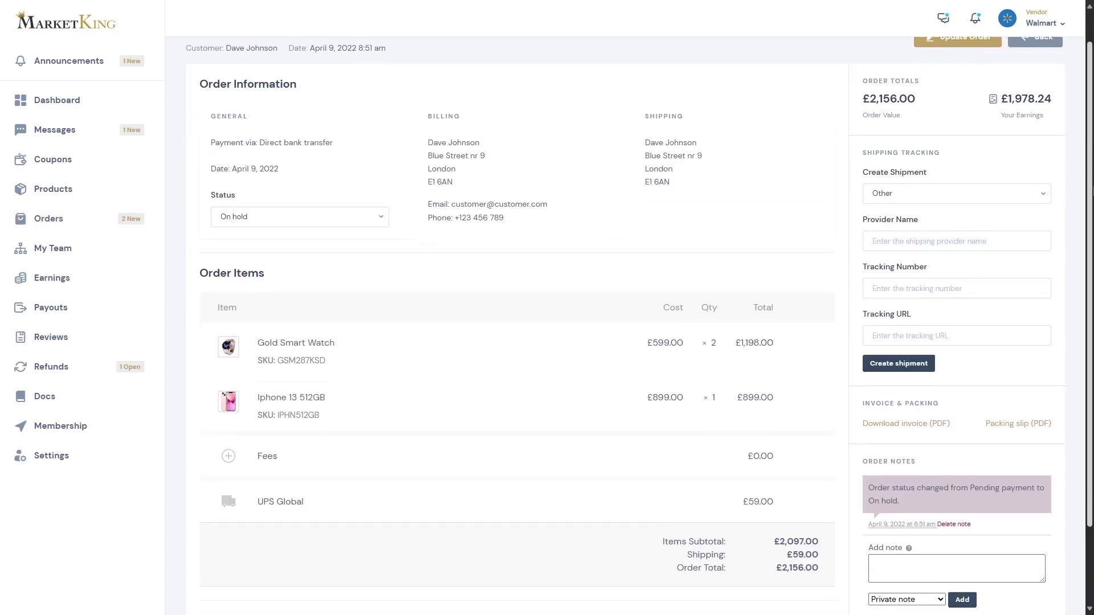
pyautogui.scroll(-2, 531, 178)
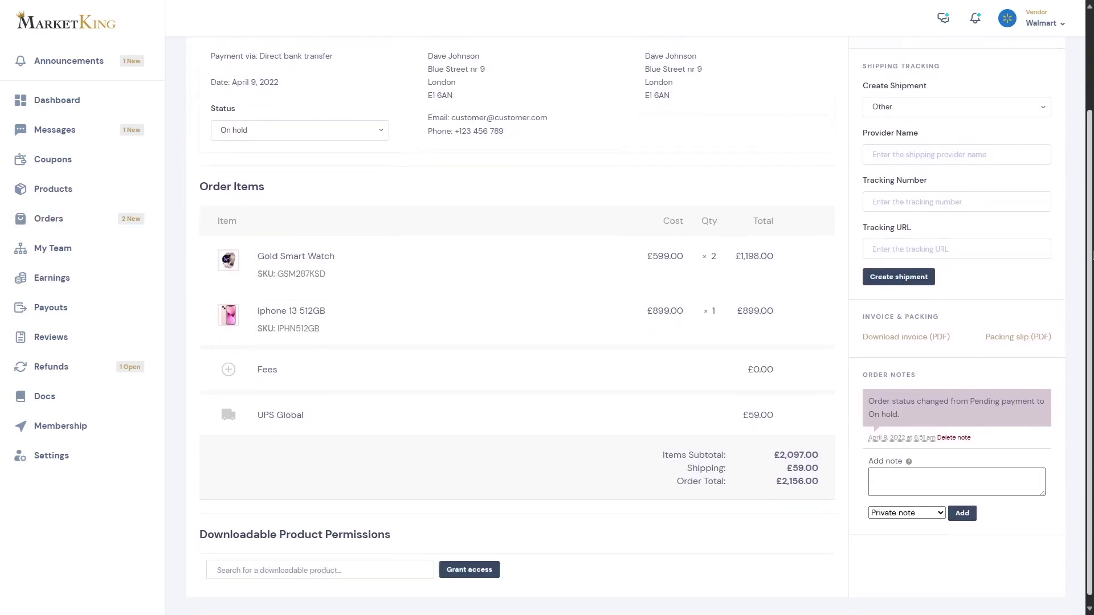
pyautogui.scroll(3, 531, 256)
pyautogui.scroll(2, 531, 256)
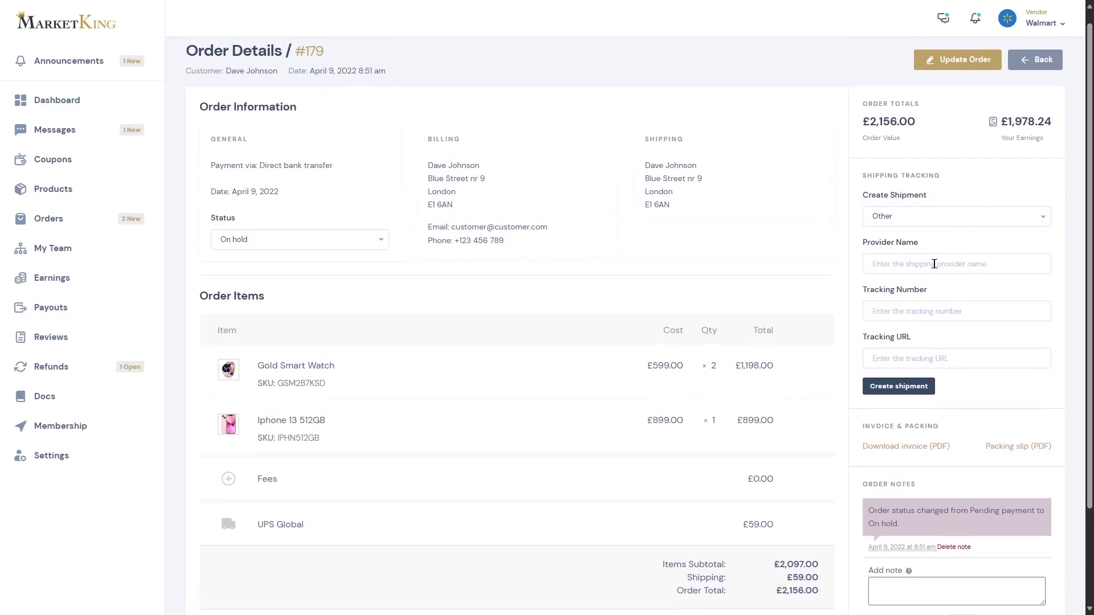
pyautogui.click(1037, 62)
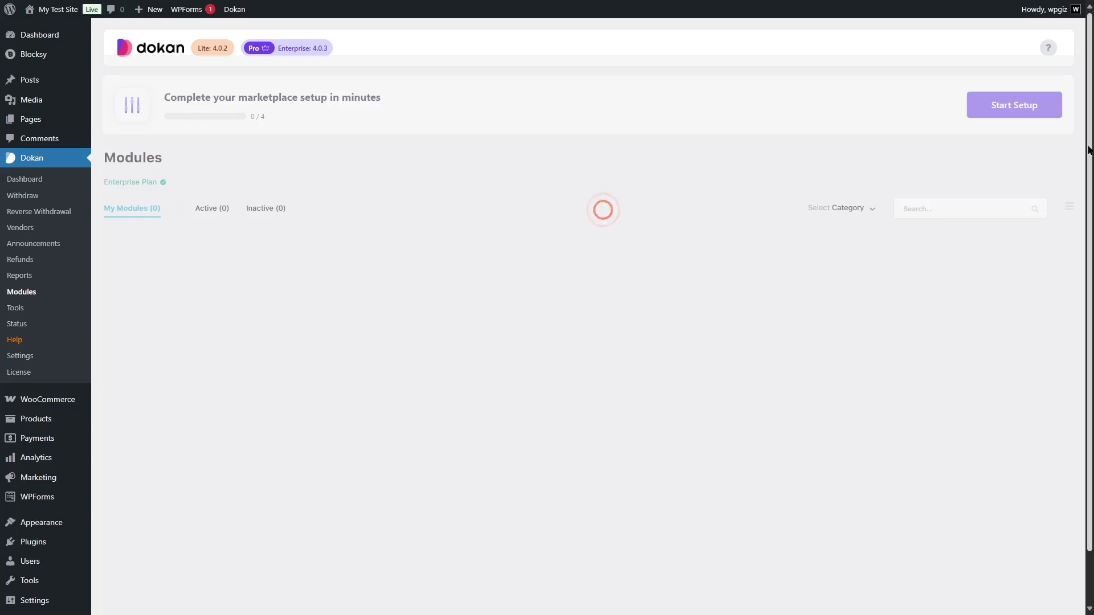
pyautogui.scroll(-5, 1075, 162)
pyautogui.scroll(-5, 1074, 161)
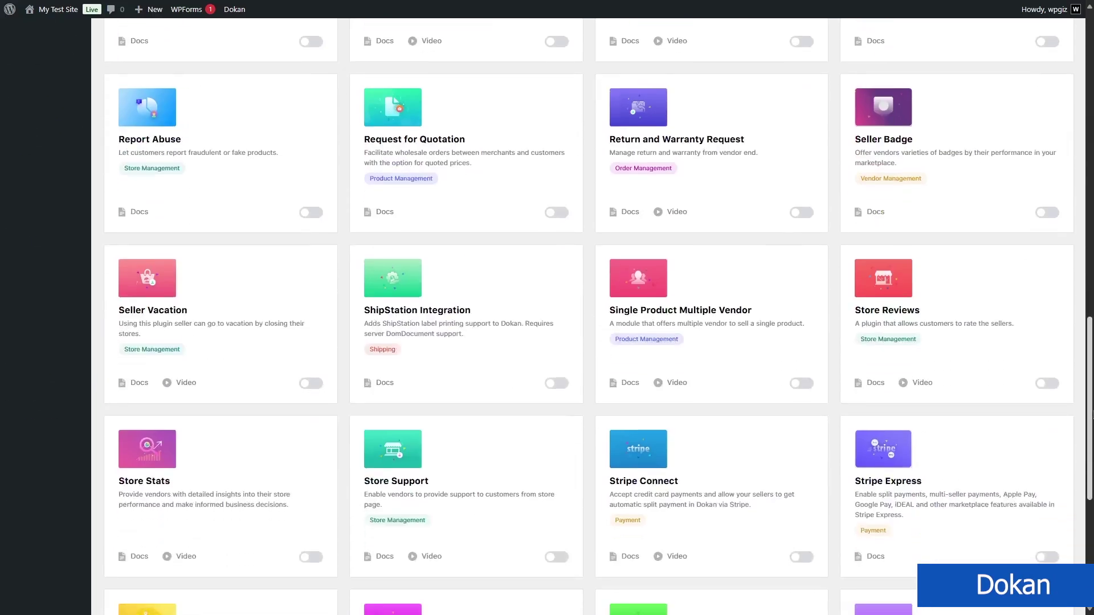
pyautogui.scroll(-2, 1075, 162)
pyautogui.scroll(-4, 548, 342)
pyautogui.scroll(-3, 548, 342)
pyautogui.scroll(-2, 548, 342)
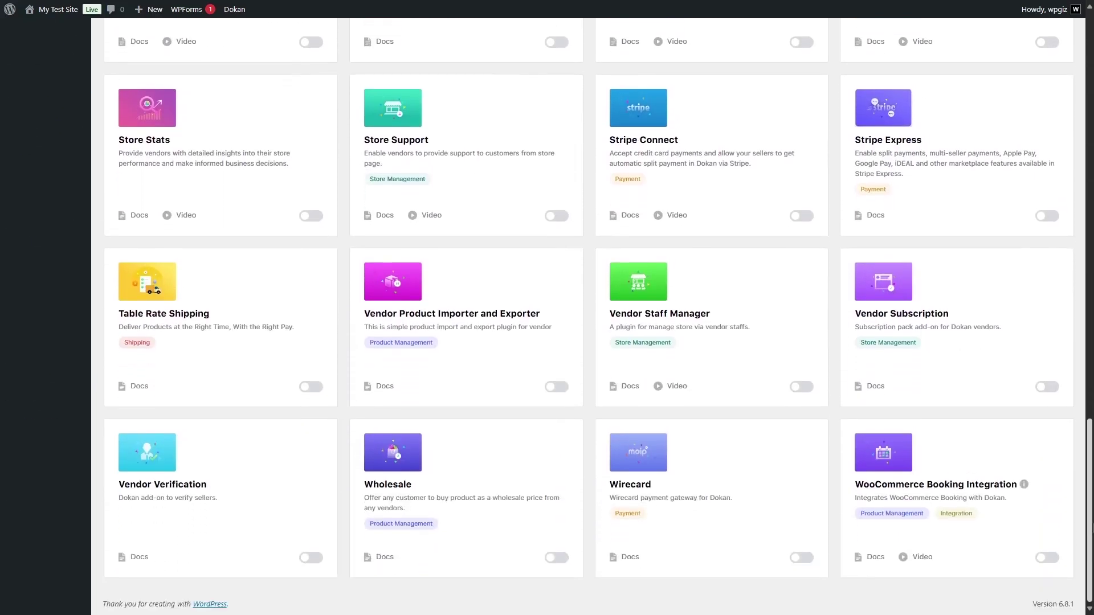
pyautogui.moveTo(699, 284)
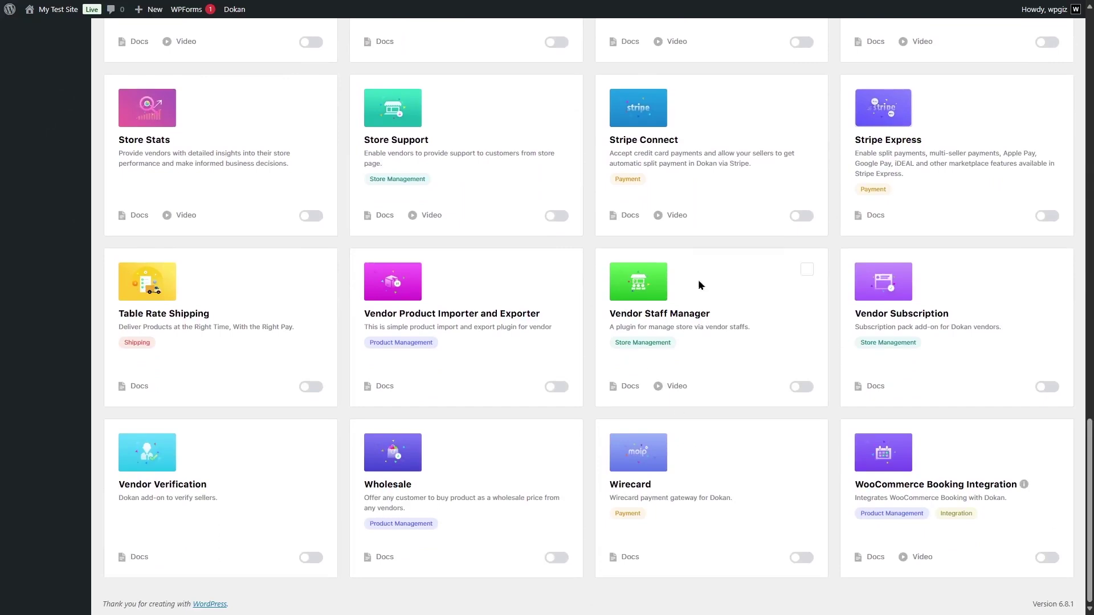
# - Enable Vendor Staff Manager, create staff member Jane Doe, and view her permissions
pyautogui.click(801, 386)
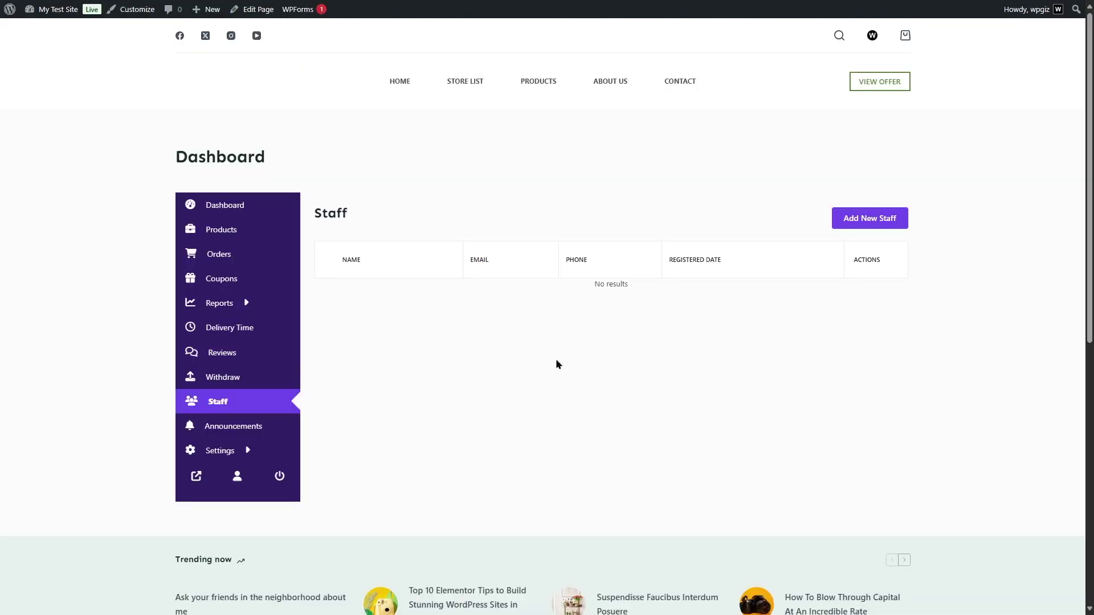
pyautogui.click(864, 220)
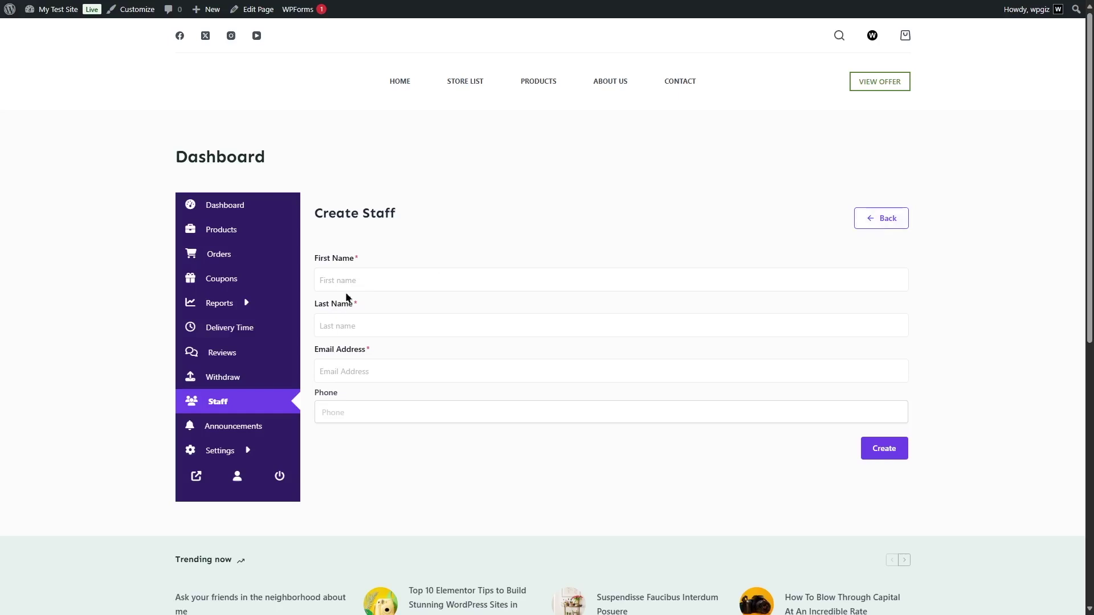
pyautogui.click(364, 280)
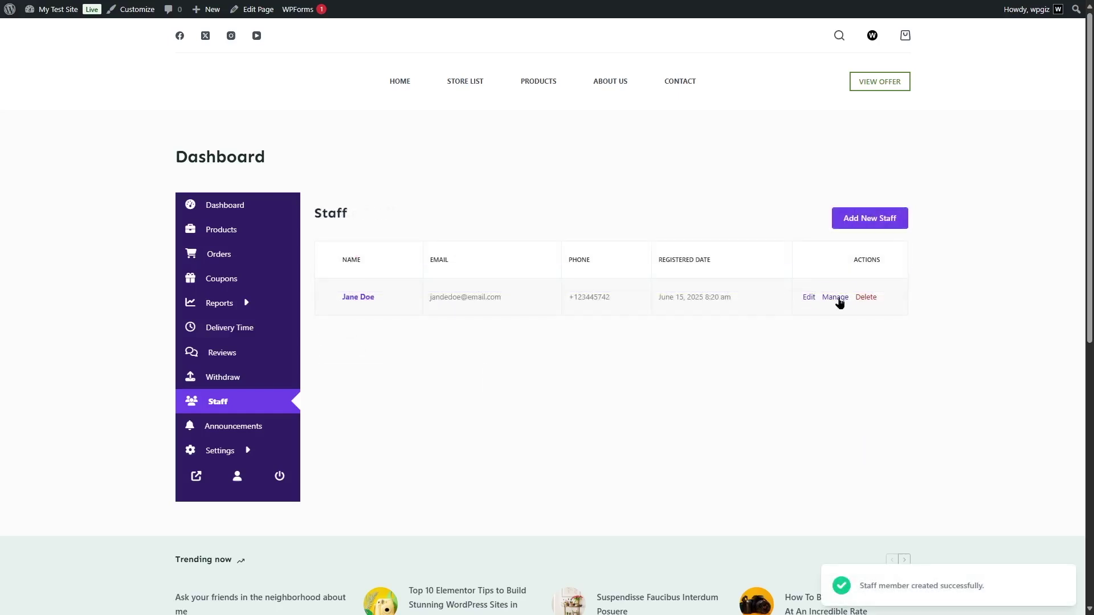
pyautogui.click(837, 298)
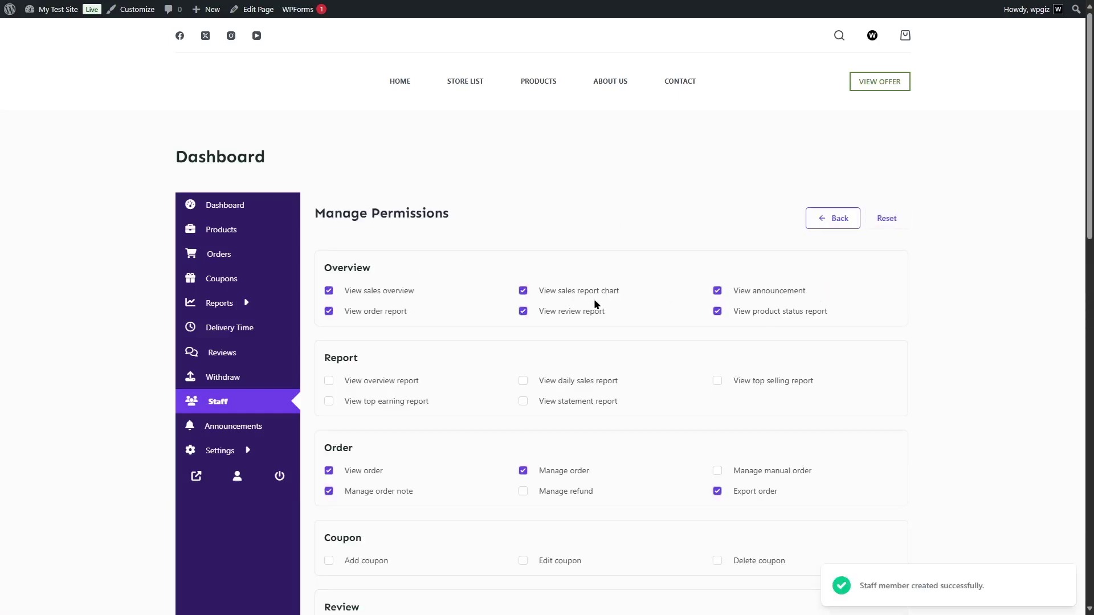
pyautogui.scroll(-10, 596, 305)
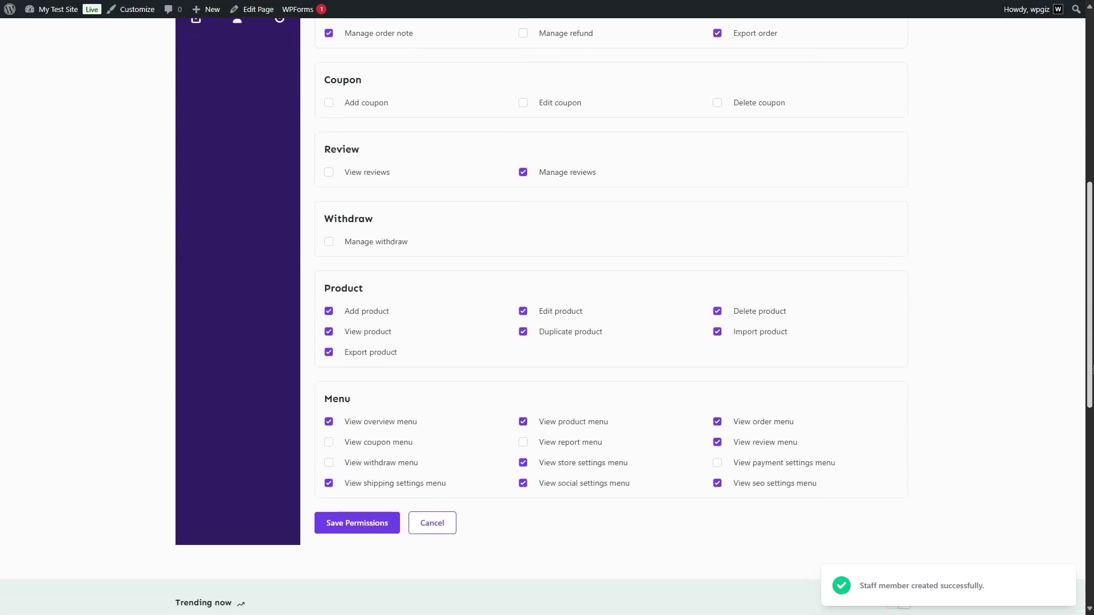
pyautogui.scroll(-1, 596, 304)
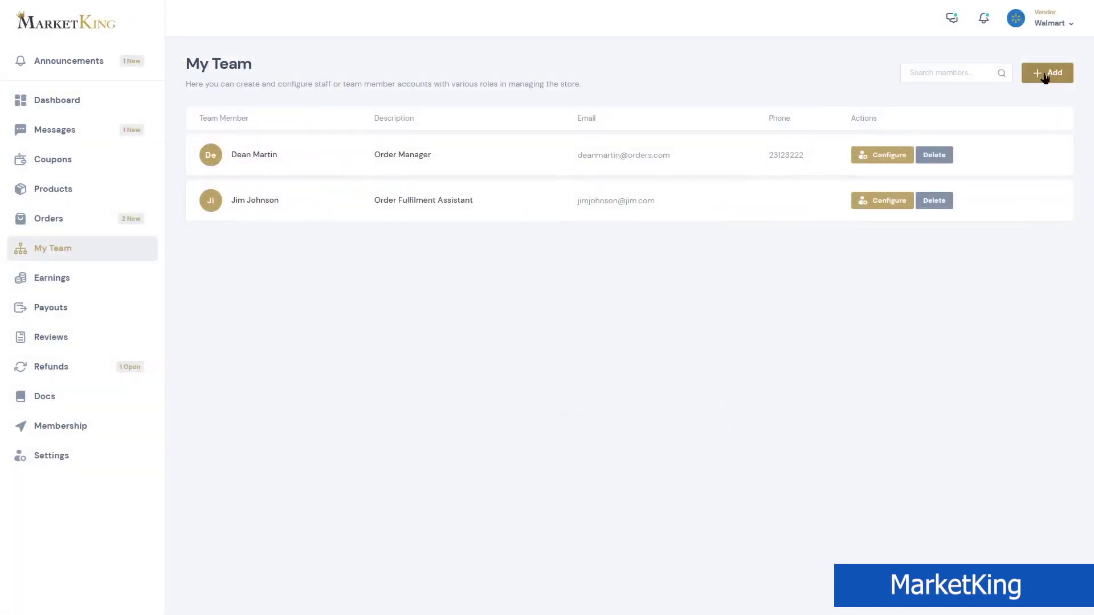
# - Preview MarketKing's New Member form, then view a team member's panel permissions
pyautogui.click(1057, 75)
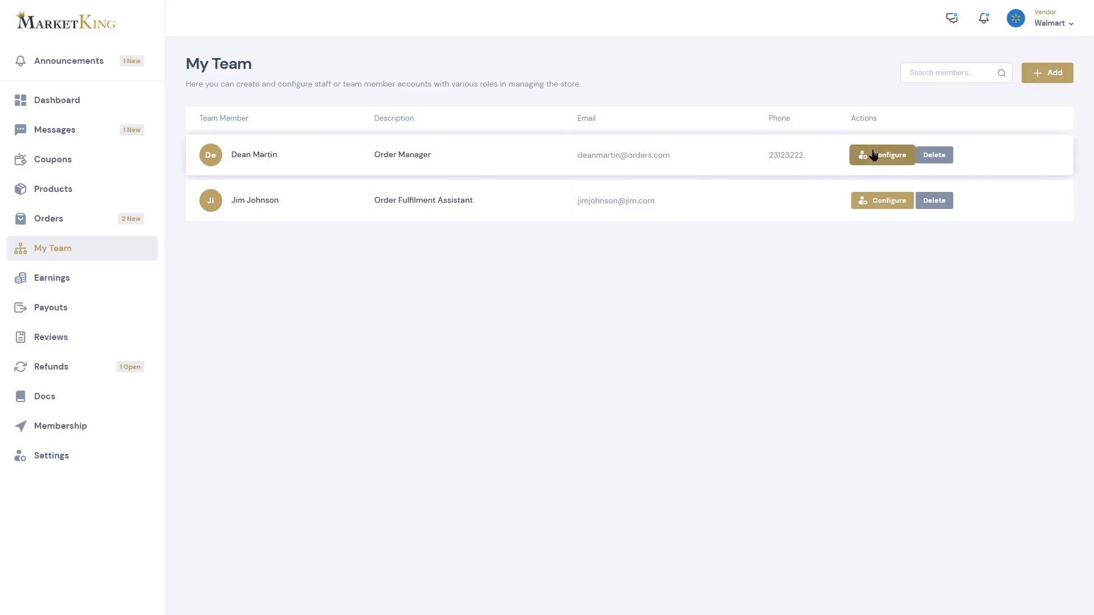
pyautogui.click(882, 154)
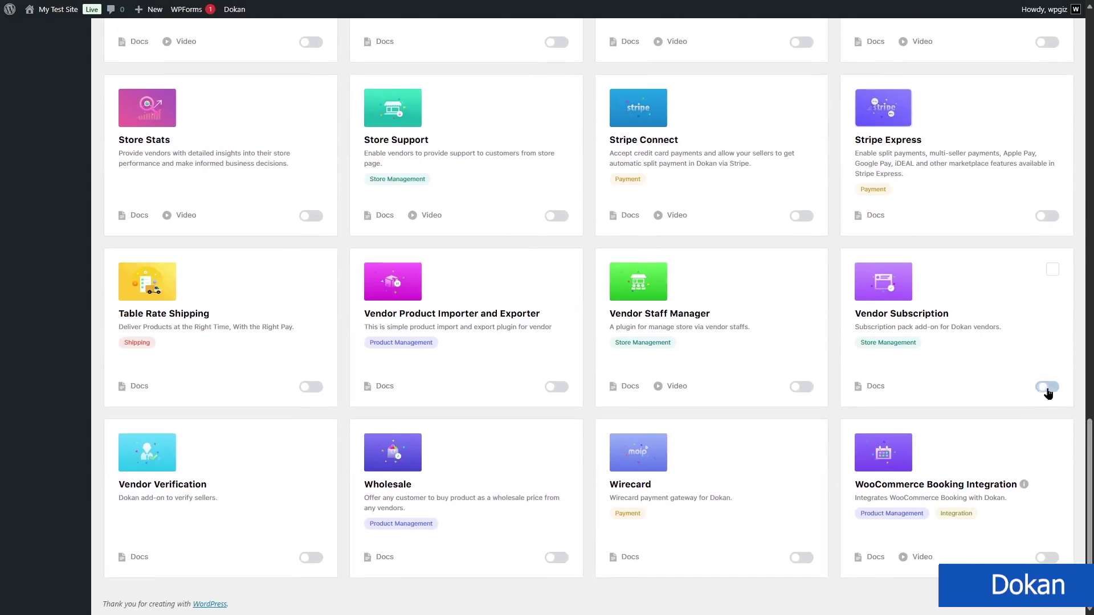
# - Switch on Vendor Subscription and check the Subscription page setting, keeping Product Subscription
pyautogui.click(1046, 386)
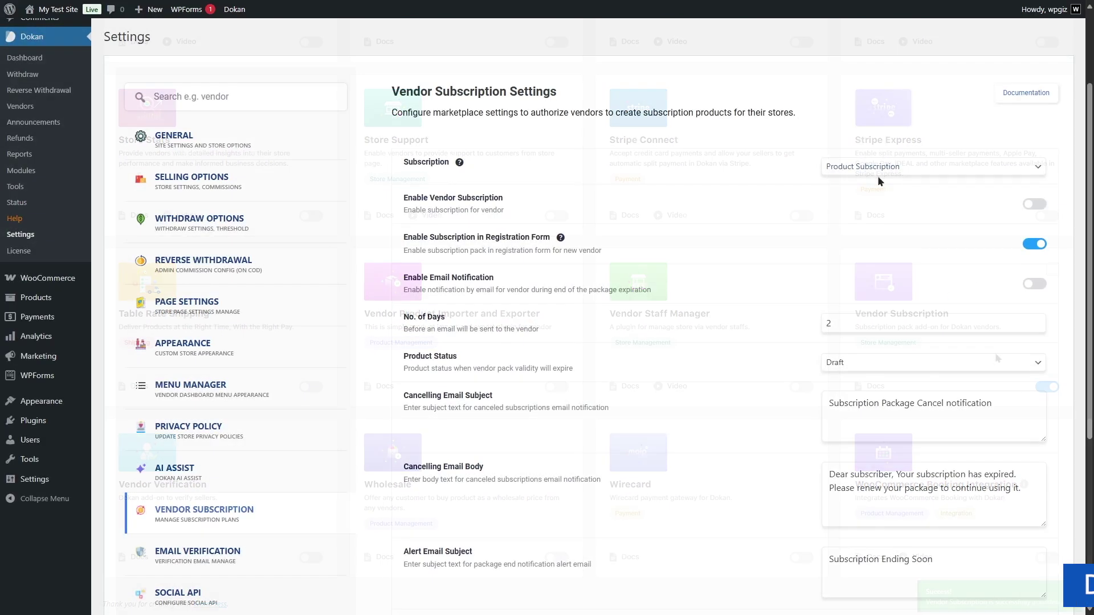
pyautogui.click(881, 168)
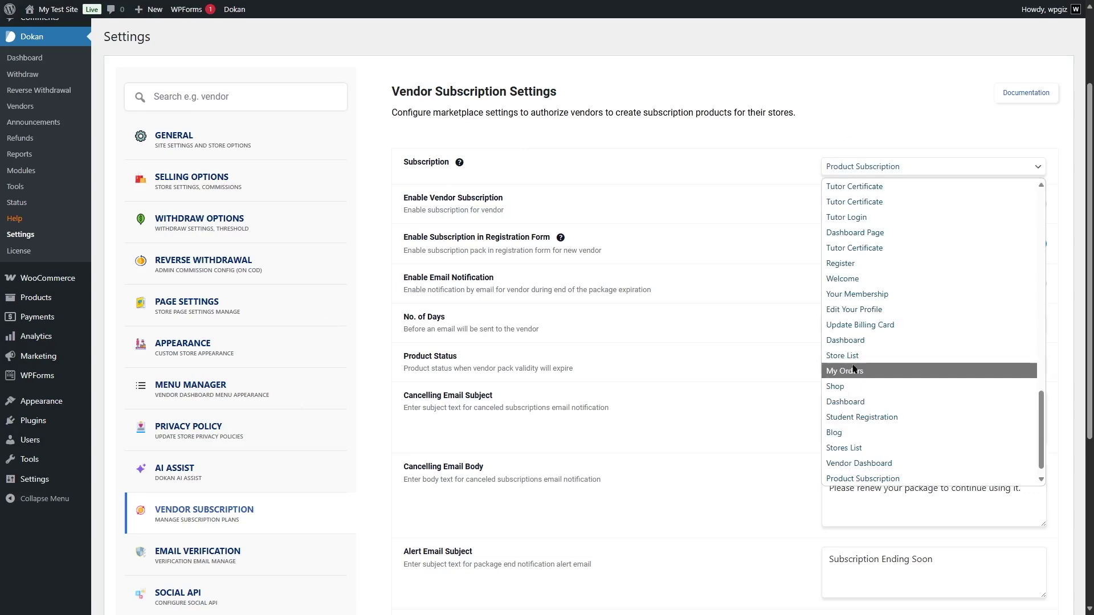
pyautogui.click(933, 180)
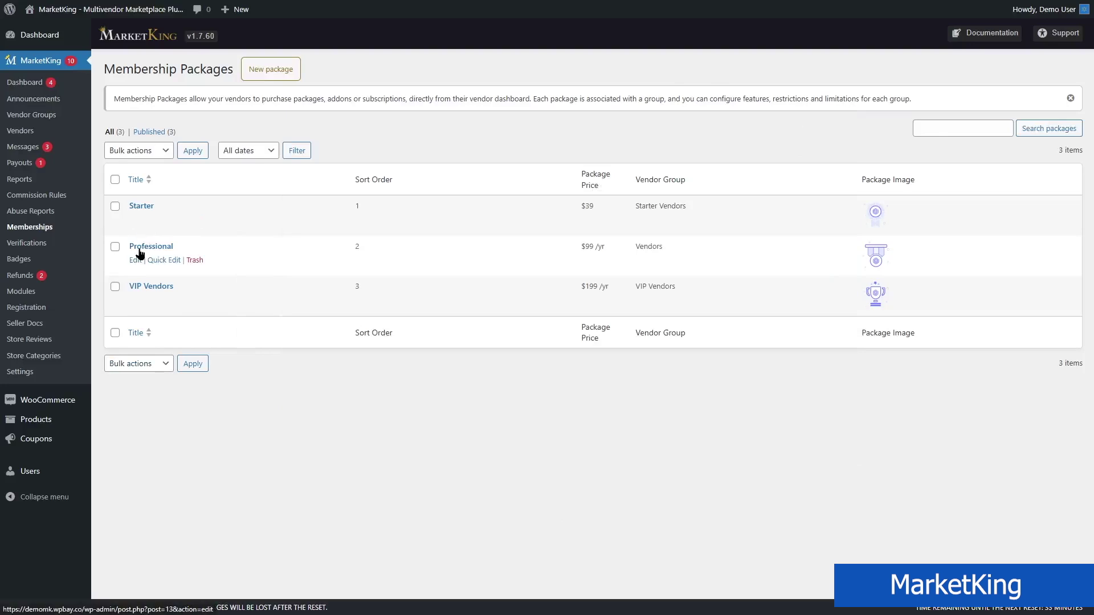
# - Open the Starter membership package ($39) from the Membership Packages list
pyautogui.click(142, 205)
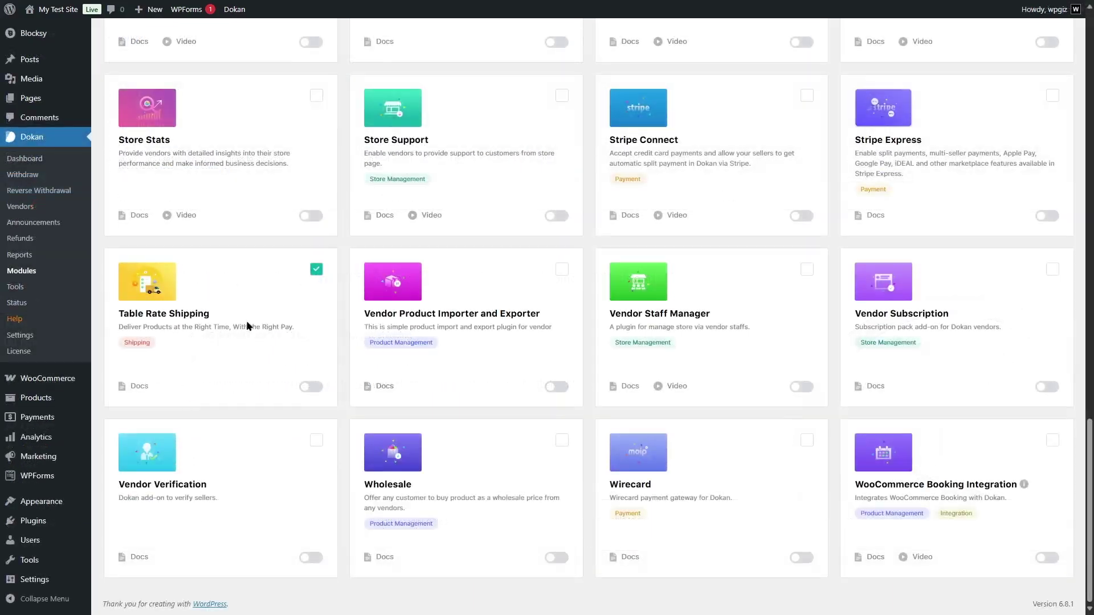
# - Enable Table Rate Shipping and review the vendor shipping policy processing time options
pyautogui.click(312, 387)
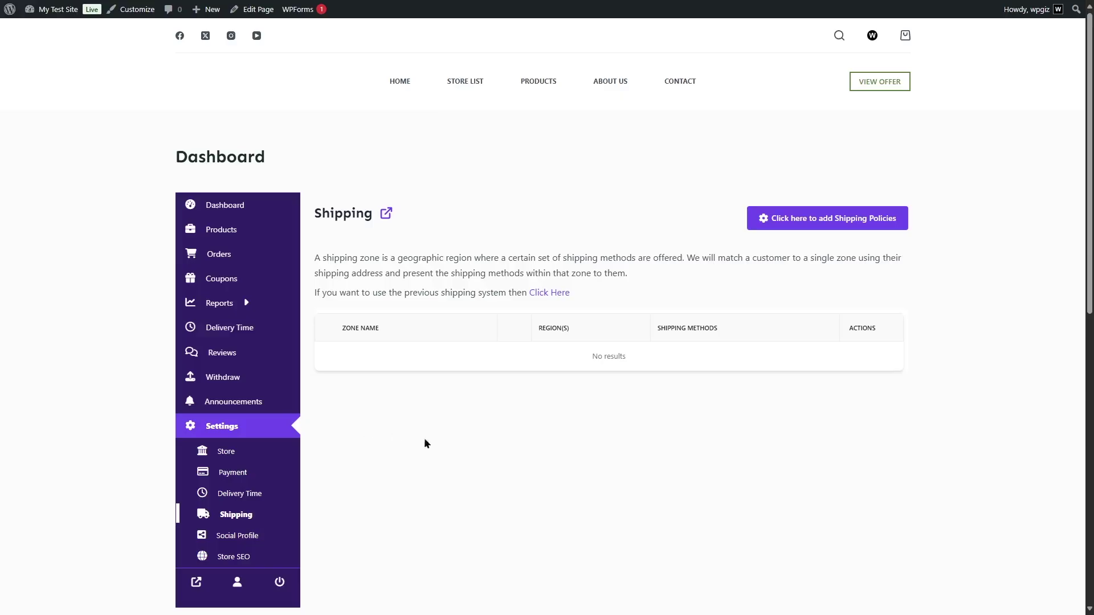
pyautogui.click(808, 223)
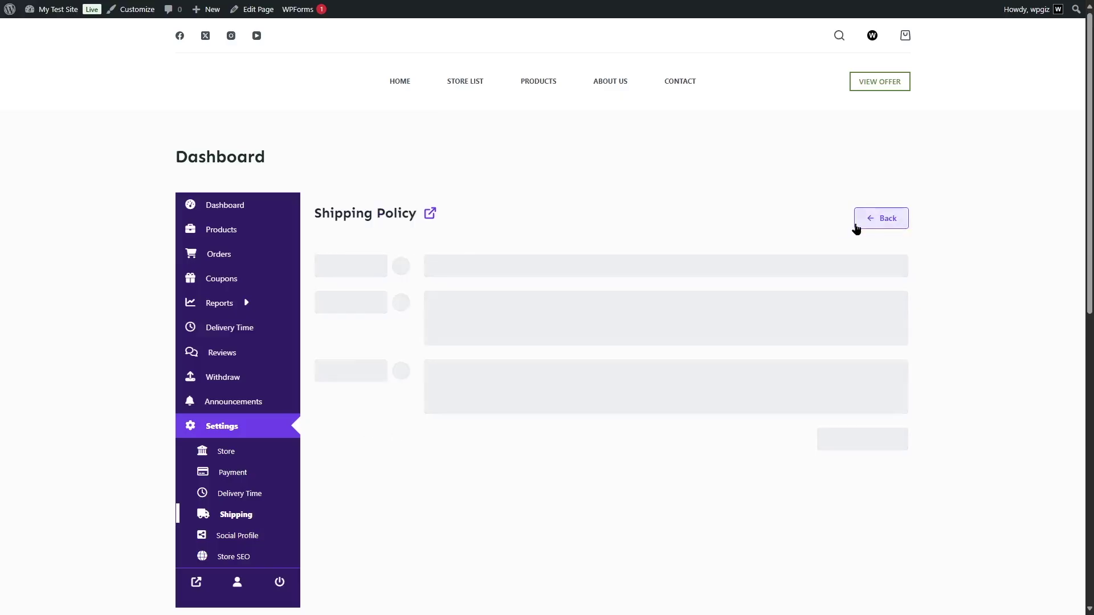
pyautogui.click(550, 344)
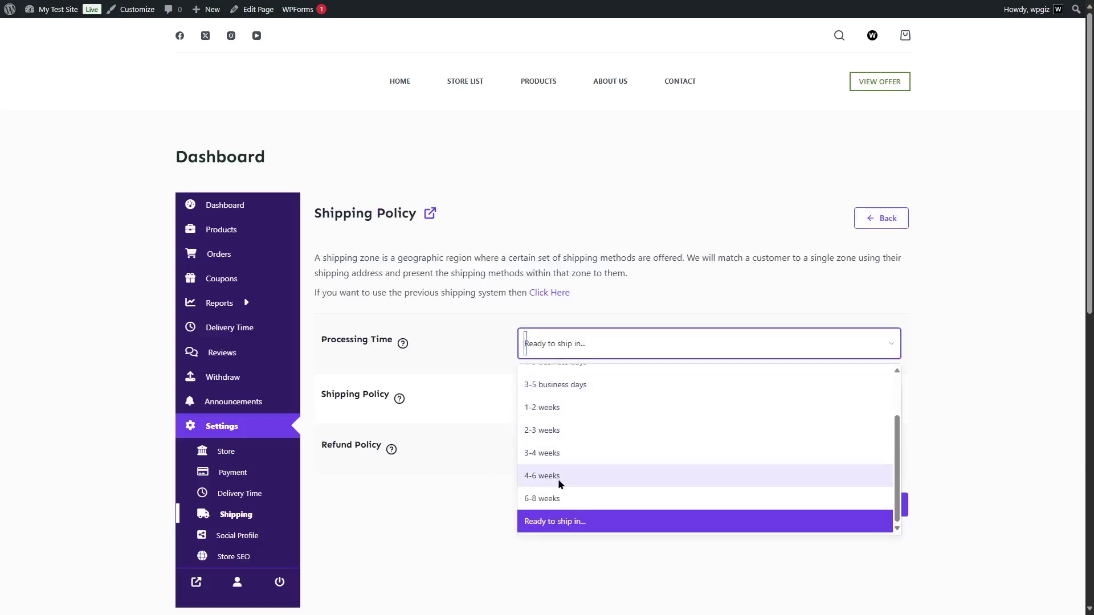
pyautogui.scroll(-3, 563, 461)
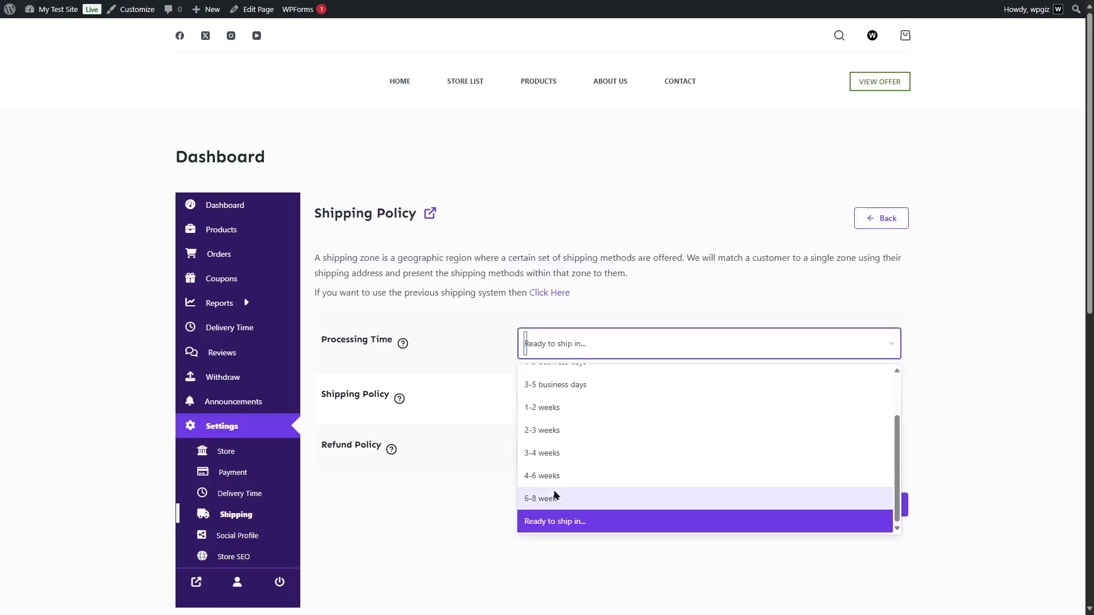
pyautogui.click(407, 514)
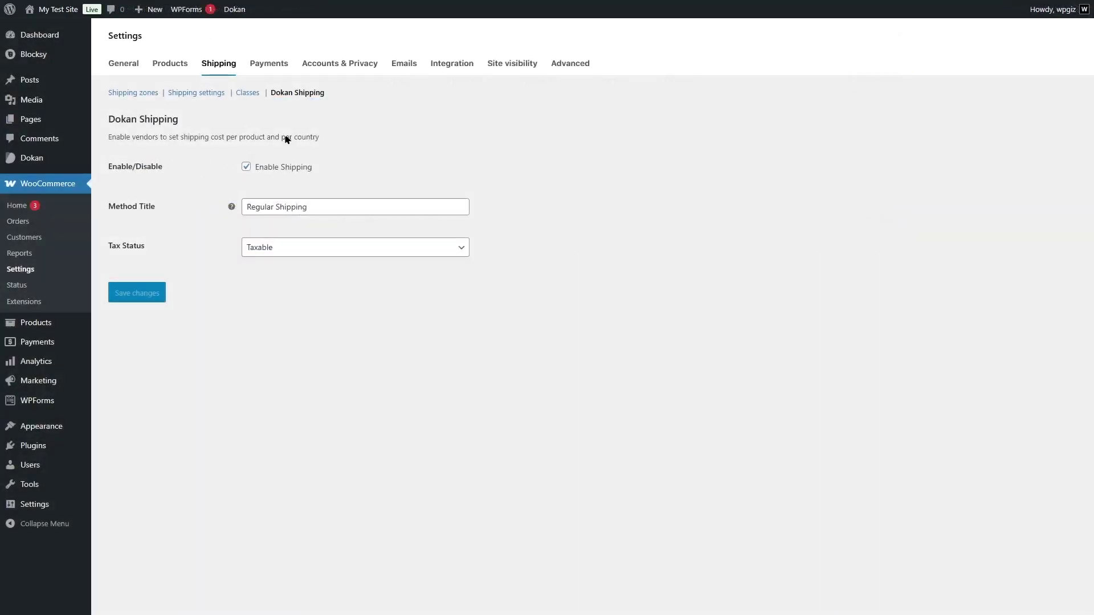
# - Review the Dokan Shipping method title and tax status, leaving it Taxable
pyautogui.click(265, 206)
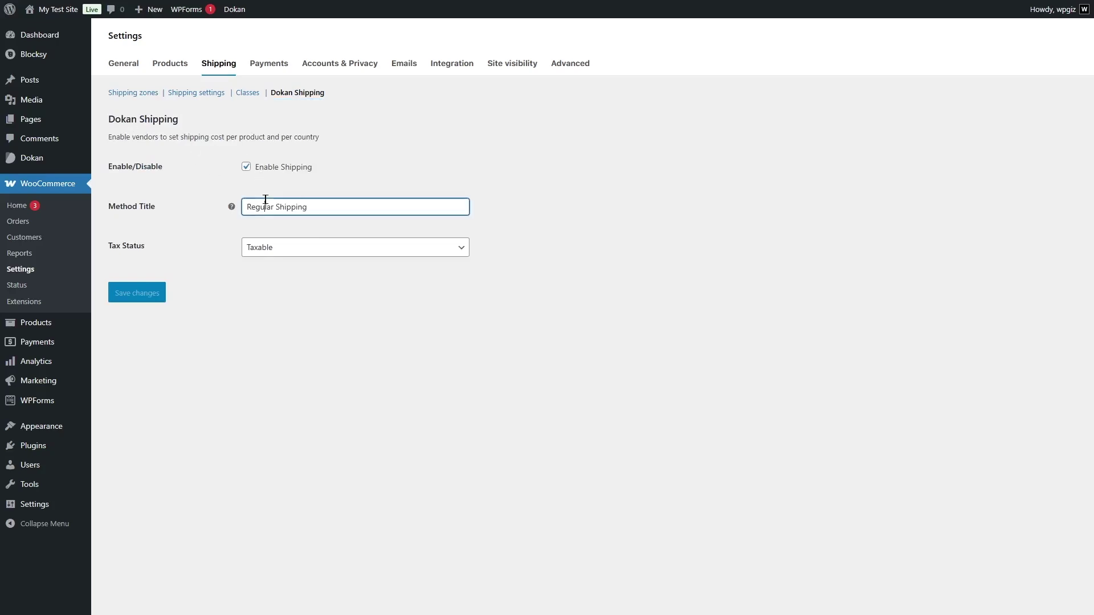
pyautogui.click(266, 248)
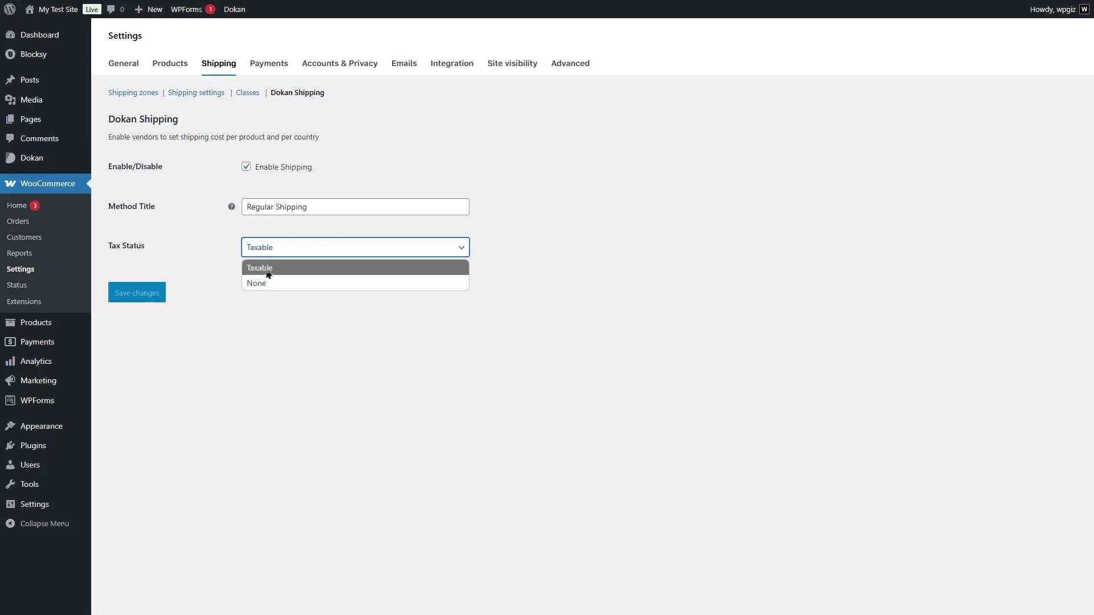
pyautogui.click(261, 335)
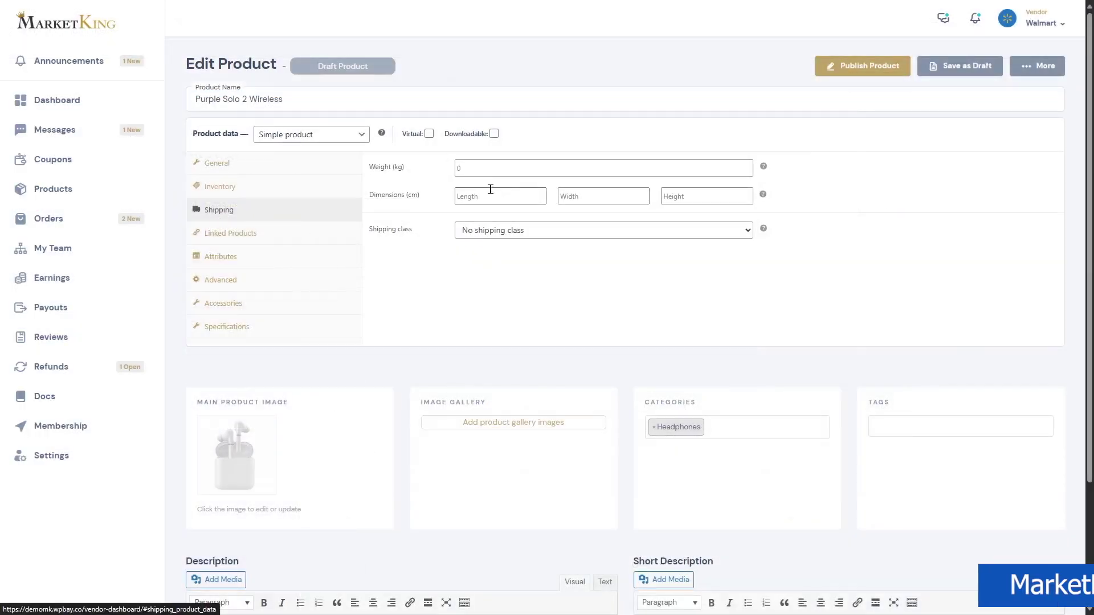
# - Review Purple Solo 2 Wireless's length, width, height and shipping class fields
pyautogui.click(482, 196)
pyautogui.click(598, 196)
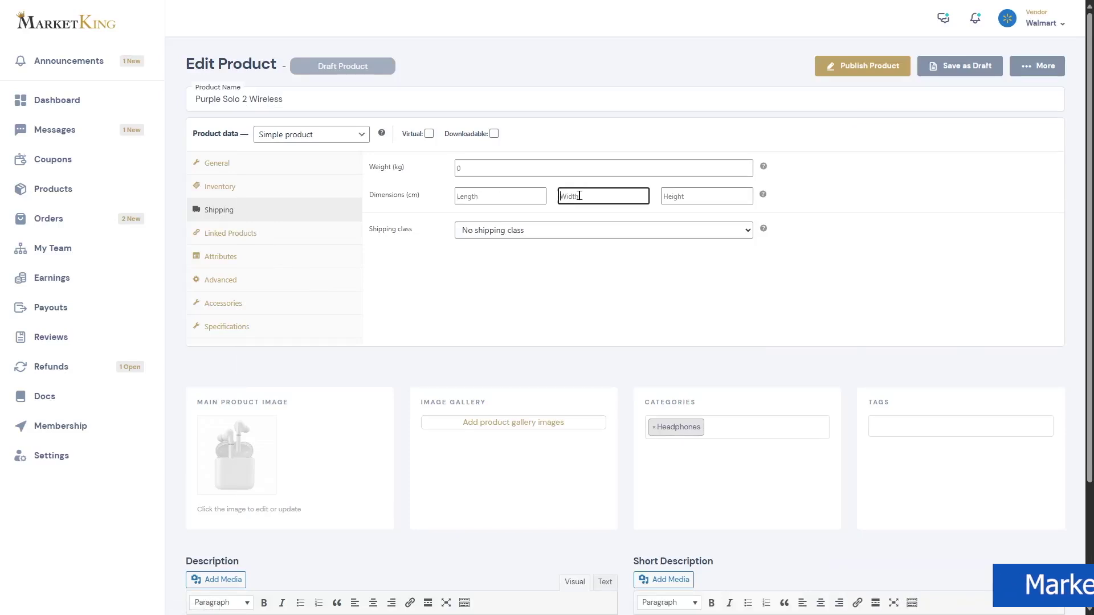
pyautogui.click(693, 196)
pyautogui.click(616, 233)
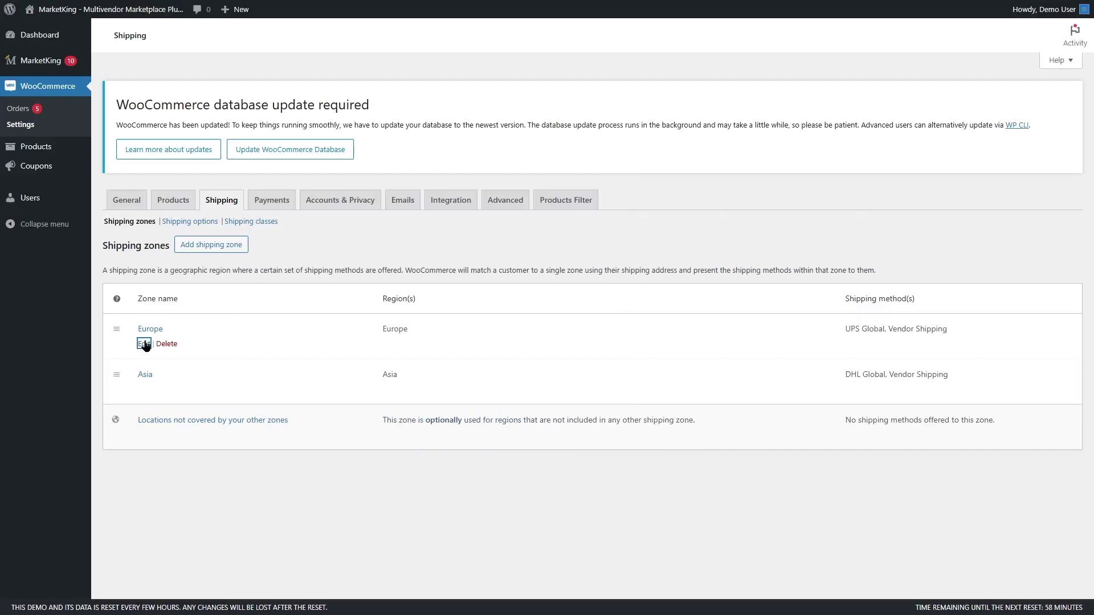
# - In the Europe zone, keep Free shipping's minimum order amount requirement and browse addable methods
pyautogui.click(146, 344)
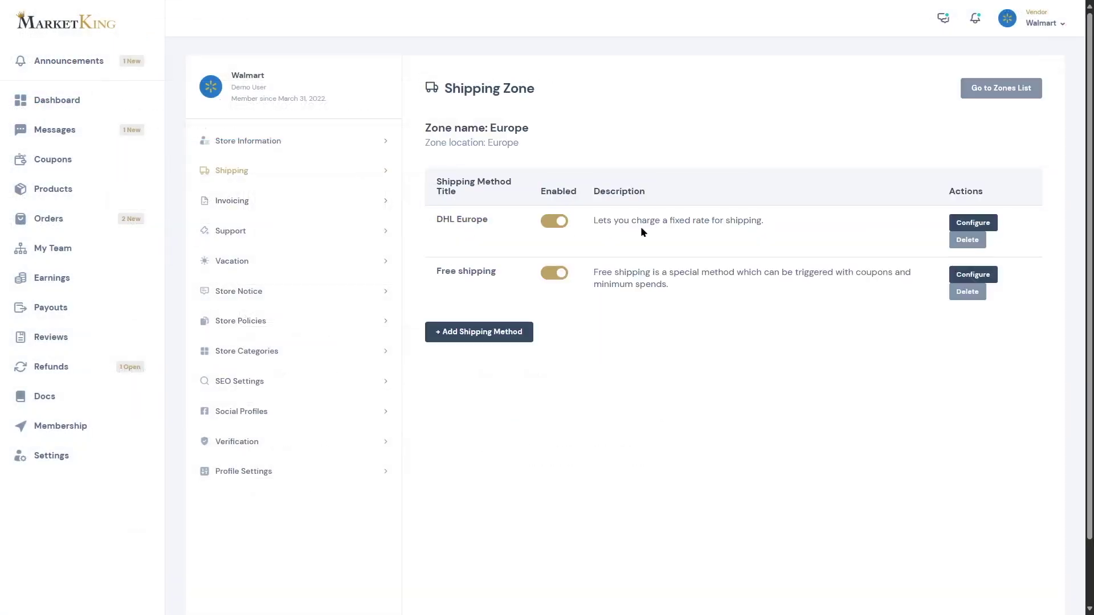
pyautogui.click(973, 274)
pyautogui.click(561, 283)
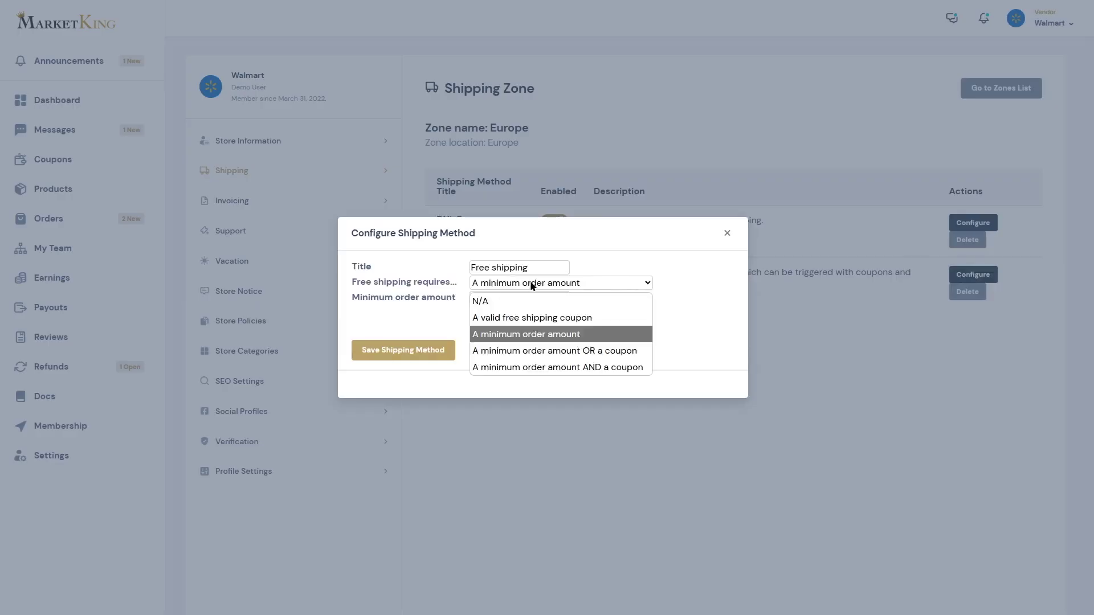
pyautogui.click(707, 326)
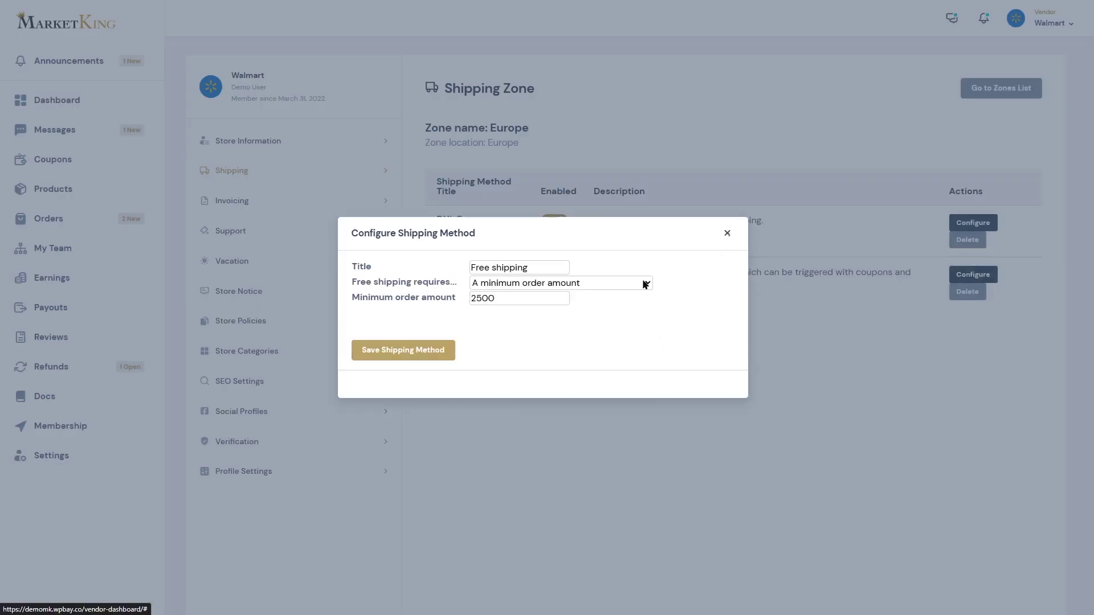
pyautogui.click(728, 233)
pyautogui.click(513, 326)
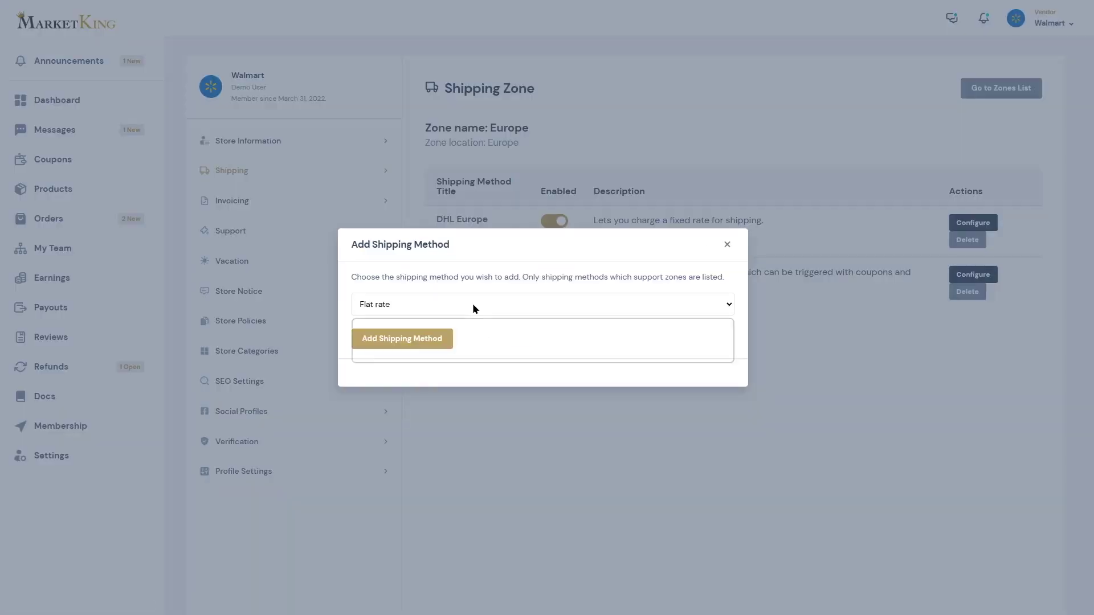
pyautogui.click(538, 304)
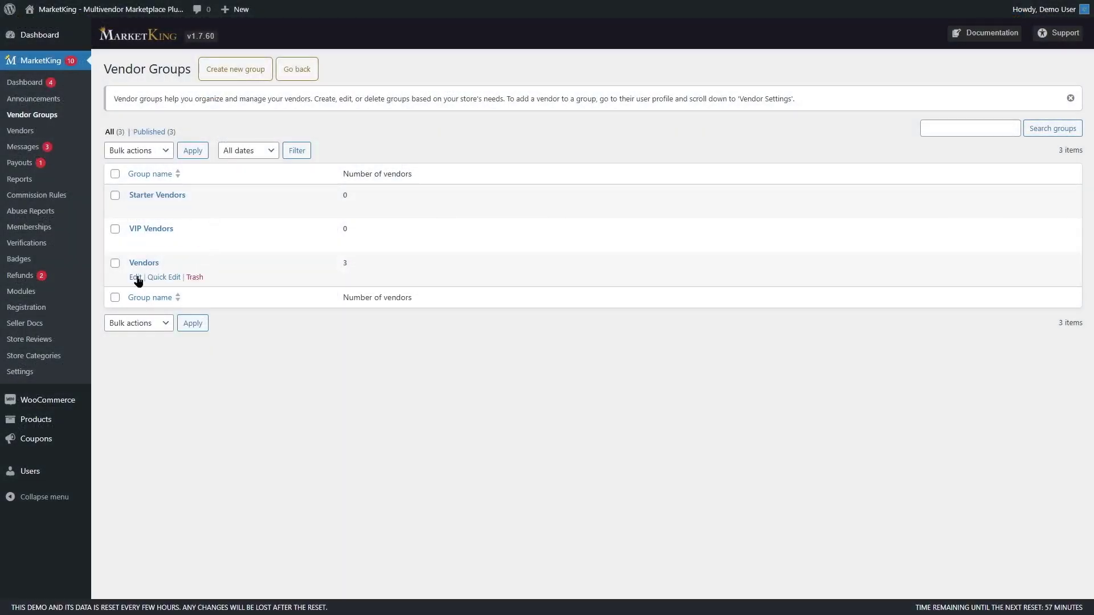
# - Set DHL Europe's tax status to Taxable
pyautogui.click(136, 277)
pyautogui.scroll(-5, 821, 224)
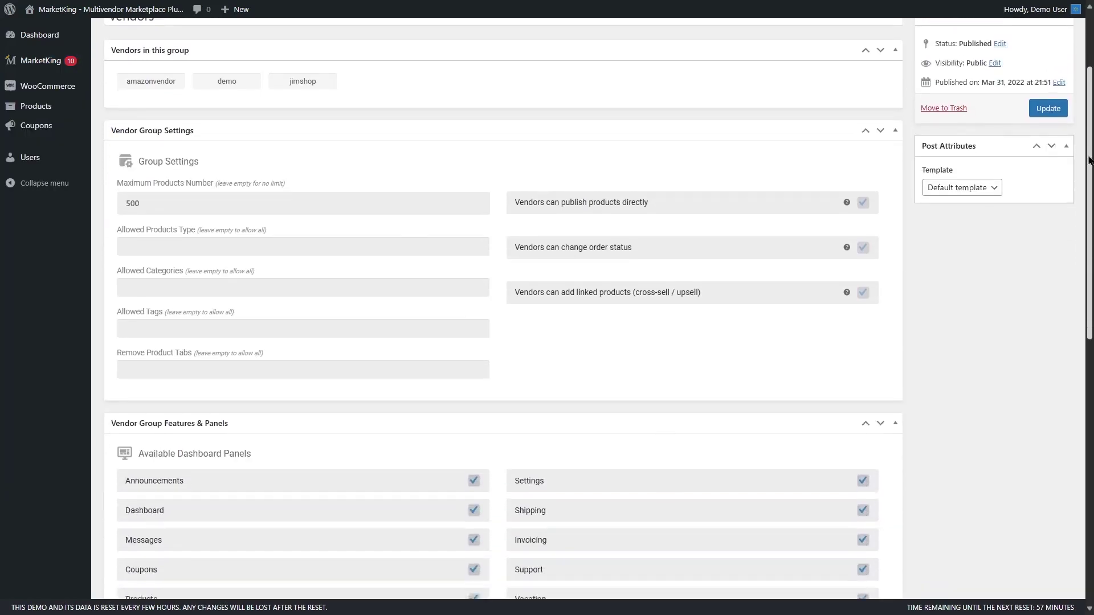
pyautogui.scroll(-5, 821, 225)
pyautogui.scroll(-5, 821, 224)
pyautogui.scroll(-2, 822, 225)
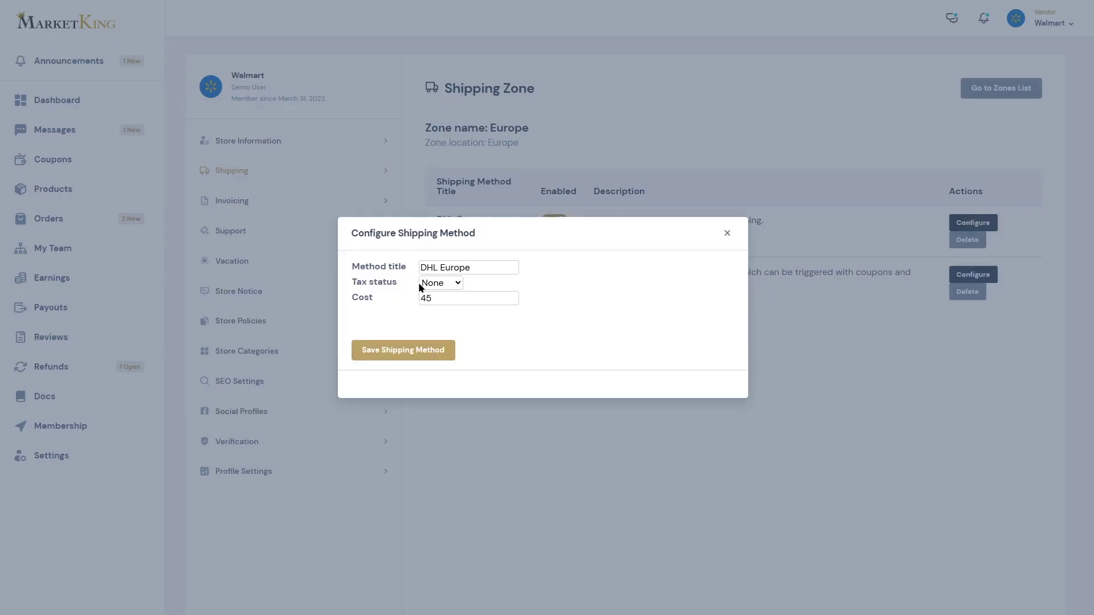
pyautogui.click(441, 282)
pyautogui.click(427, 304)
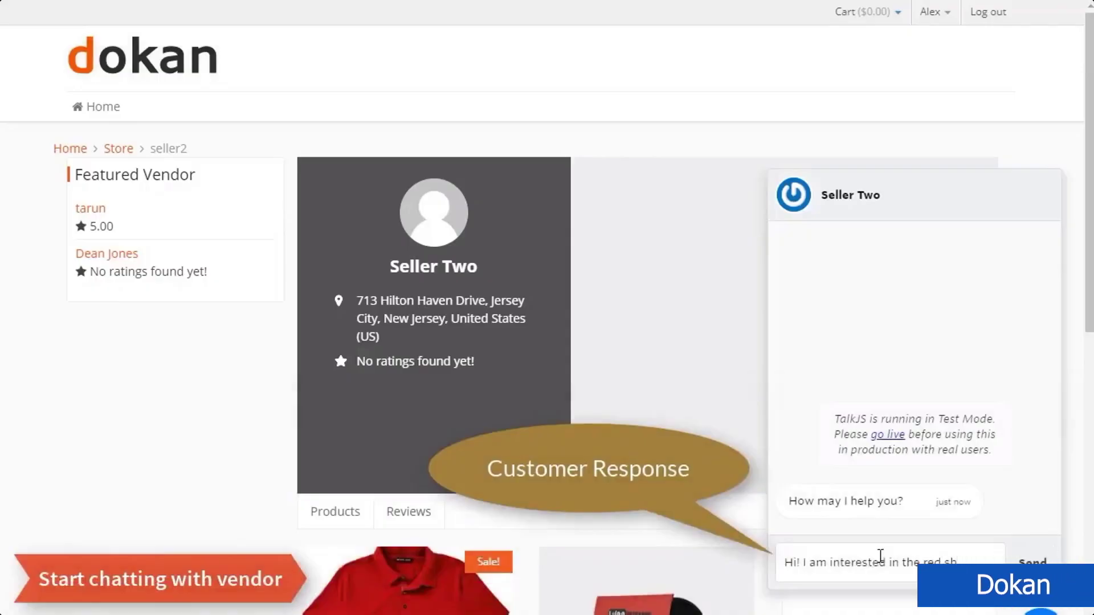
# - Exchange the red shirt design messages in Dokan's Seller Two chat, then open a MarketKing vendor thread
pyautogui.press('Return')
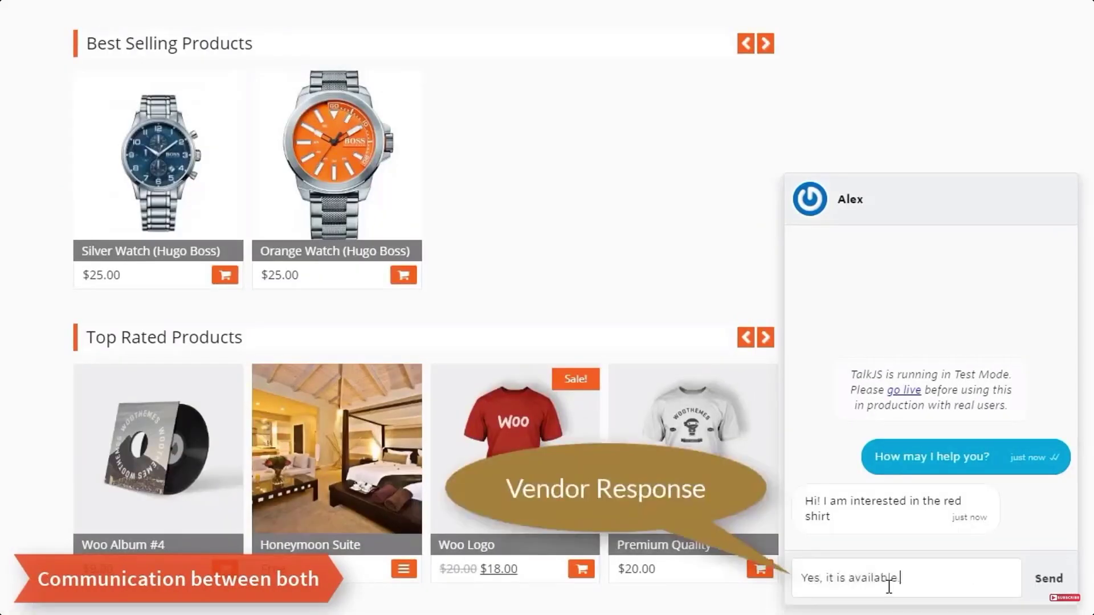
pyautogui.write('. Should I confirm the order')
pyautogui.write('?')
pyautogui.press('Return')
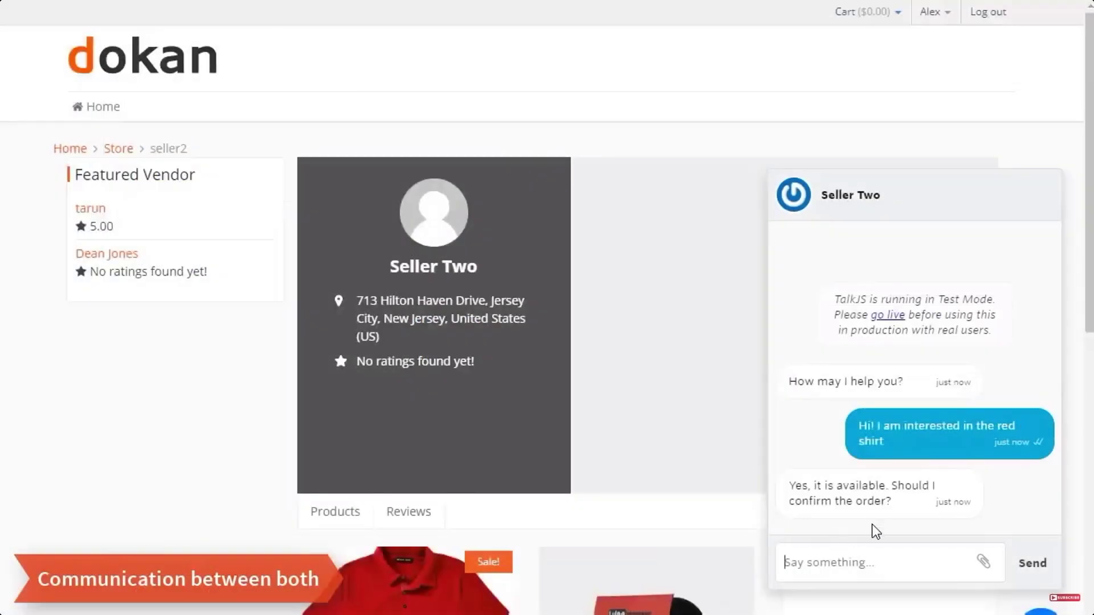
pyautogui.scroll(-1, 872, 525)
pyautogui.write('Do you have ')
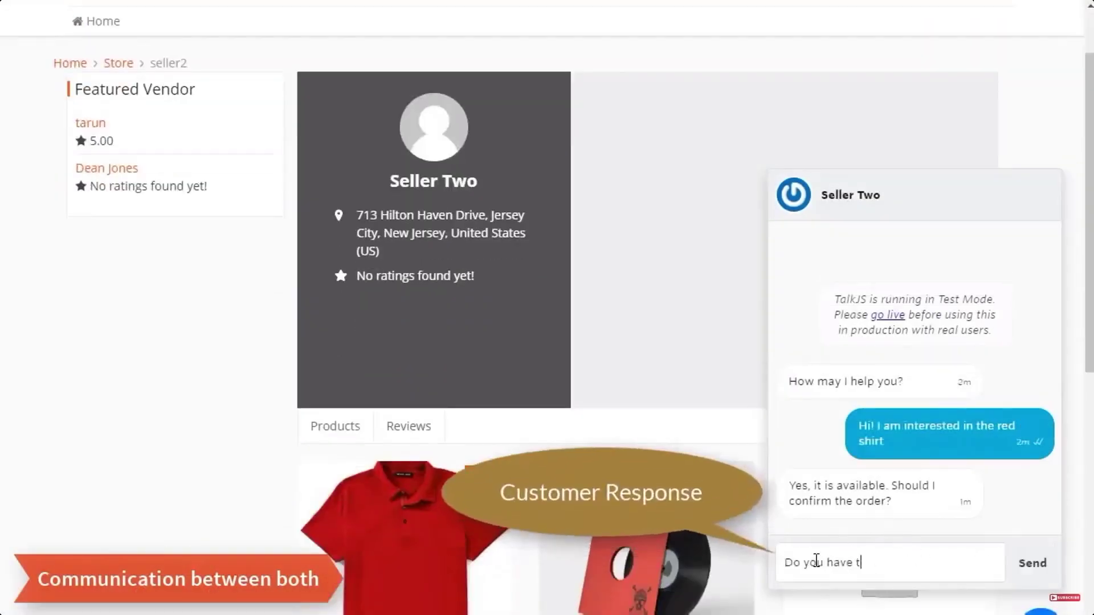
pyautogui.write('this')
pyautogui.write(' this design')
pyautogui.press('Return')
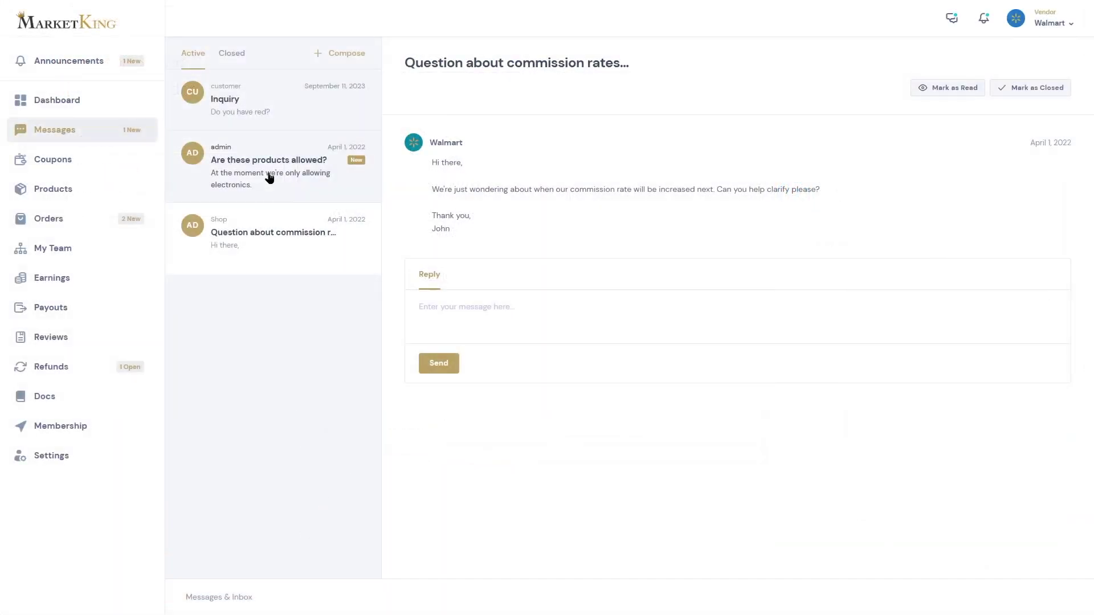
pyautogui.click(269, 177)
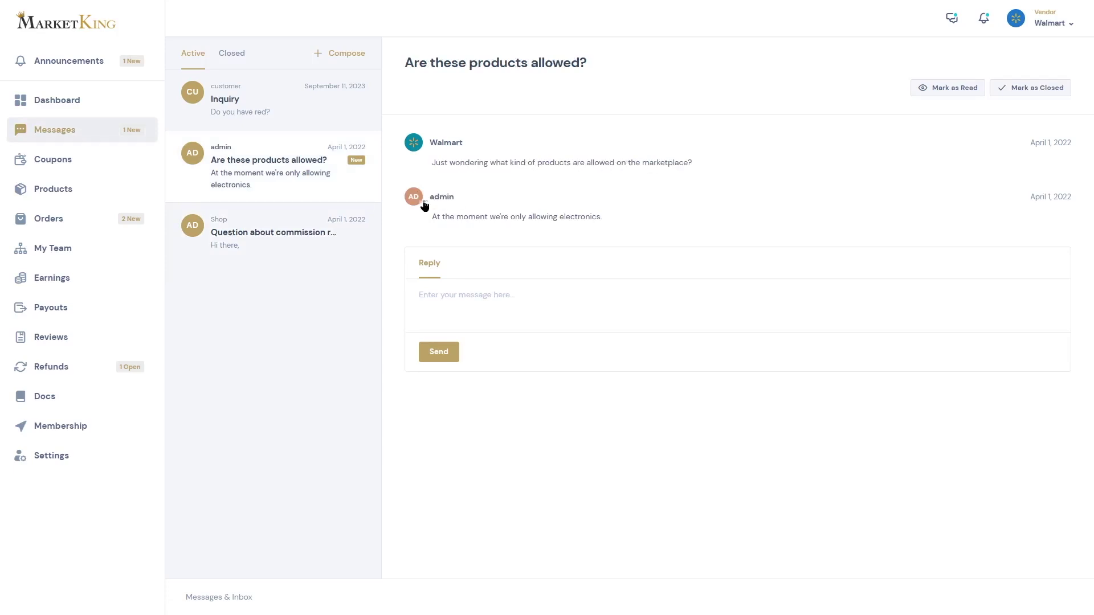
# - Open the customer's Inquiry thread for editing and place the cursor in the reply box
pyautogui.click(265, 103)
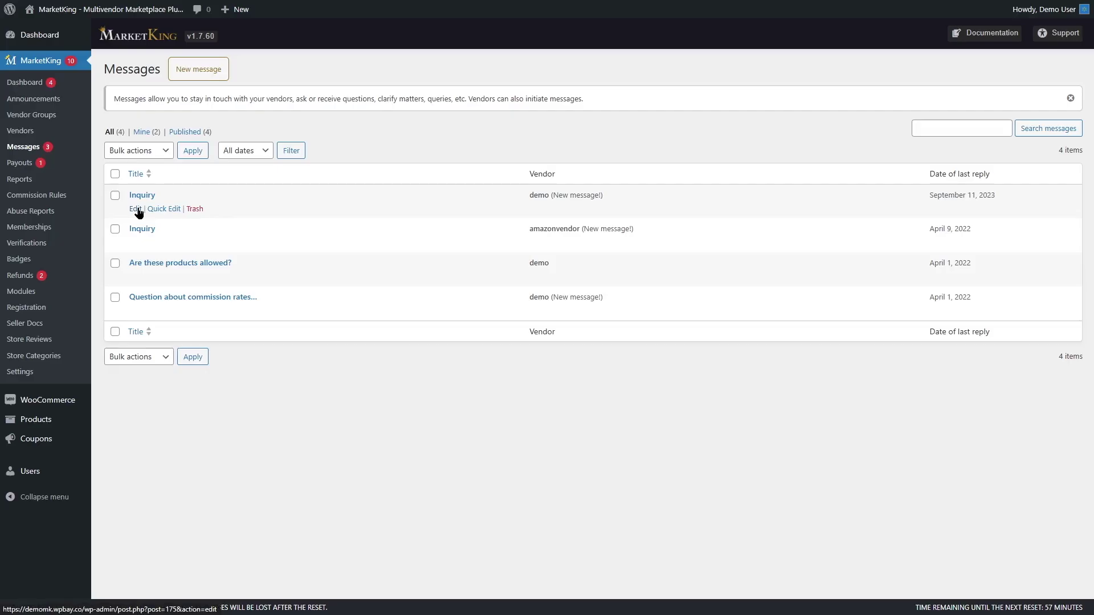
pyautogui.click(135, 208)
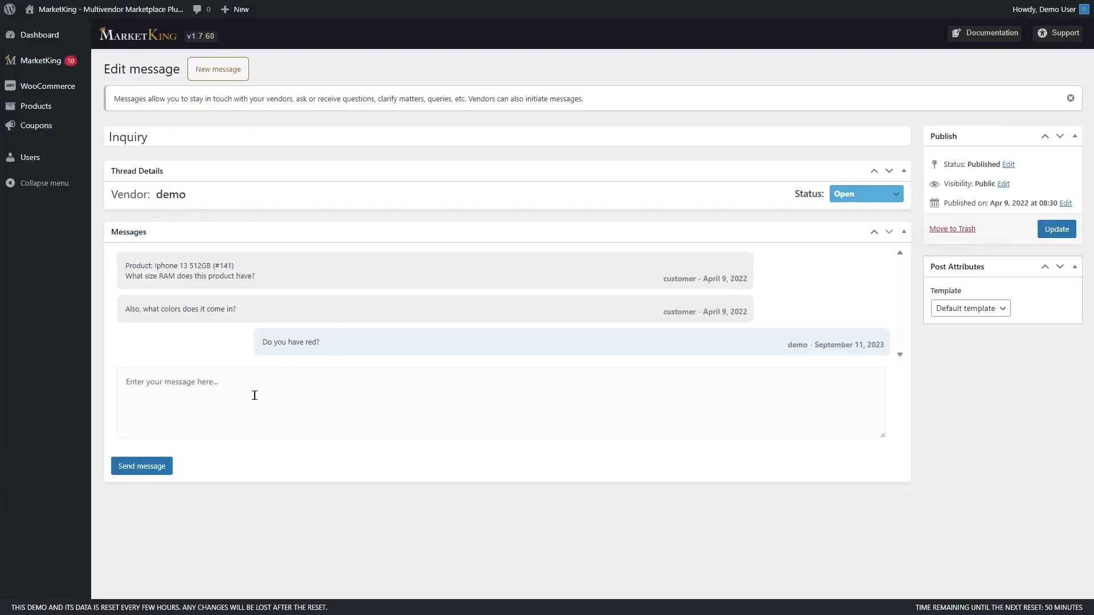
pyautogui.click(255, 395)
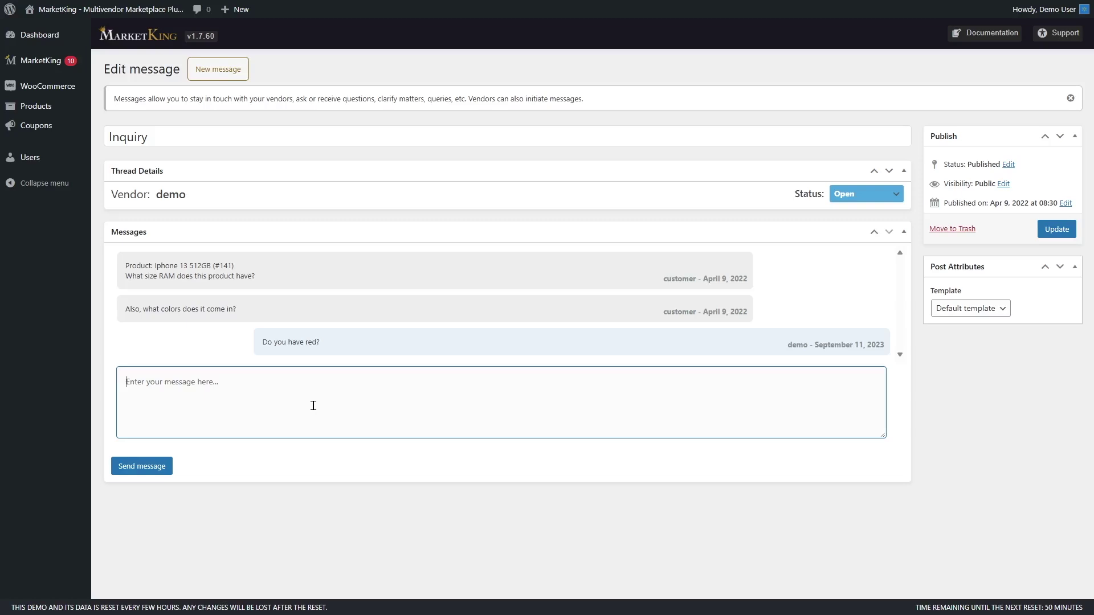
pyautogui.moveTo(40, 60)
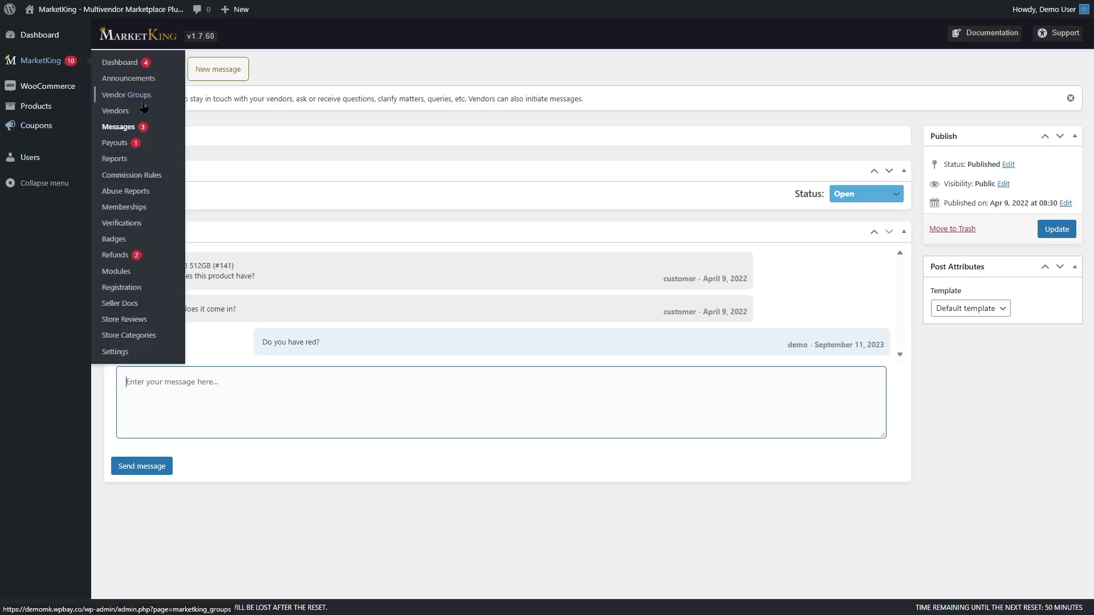
# - Return to the admin Messages list, open amazonvendor's Inquiry thread and view its status options
pyautogui.click(731, 206)
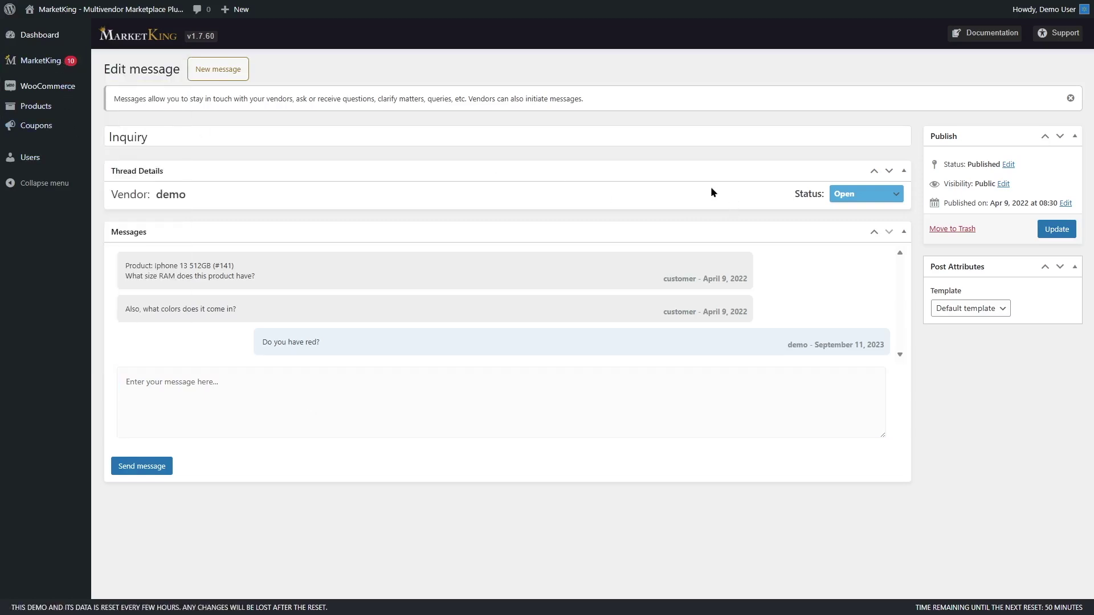
pyautogui.moveTo(47, 85)
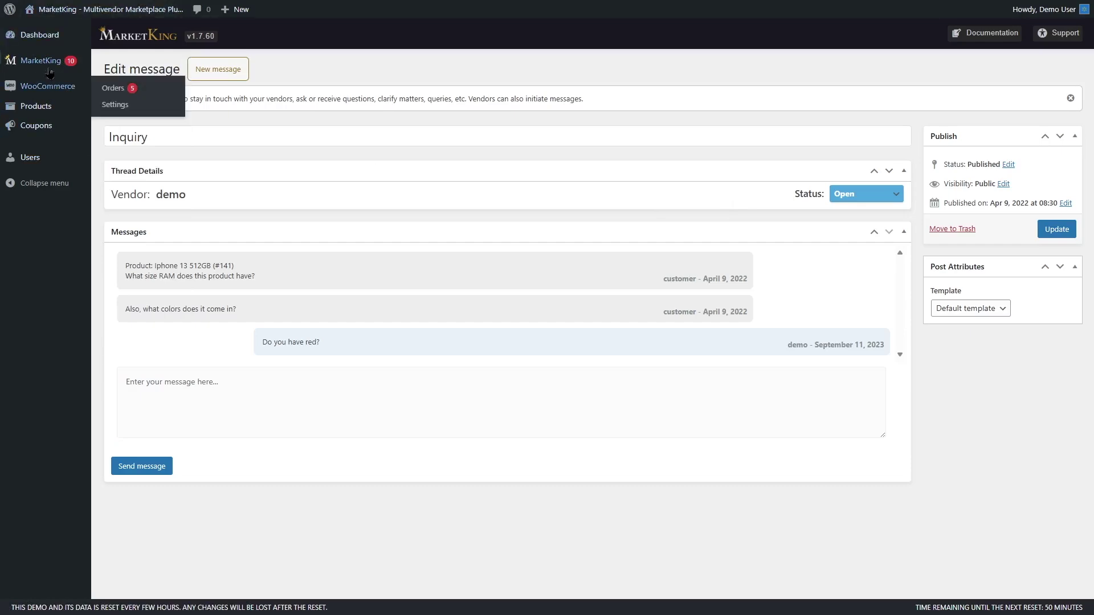
pyautogui.click(118, 128)
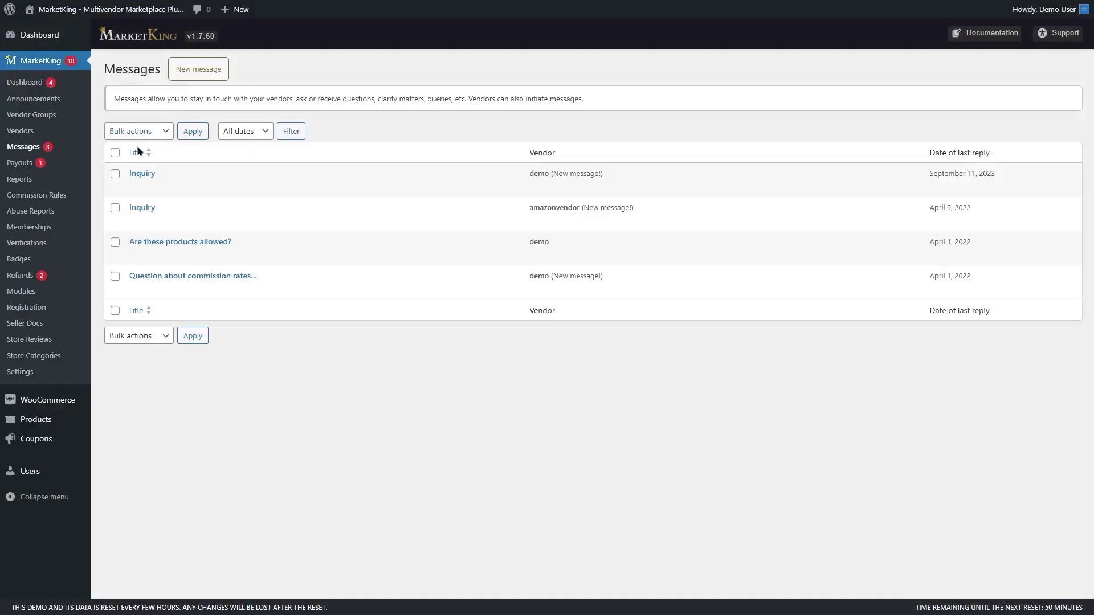
pyautogui.moveTo(139, 241)
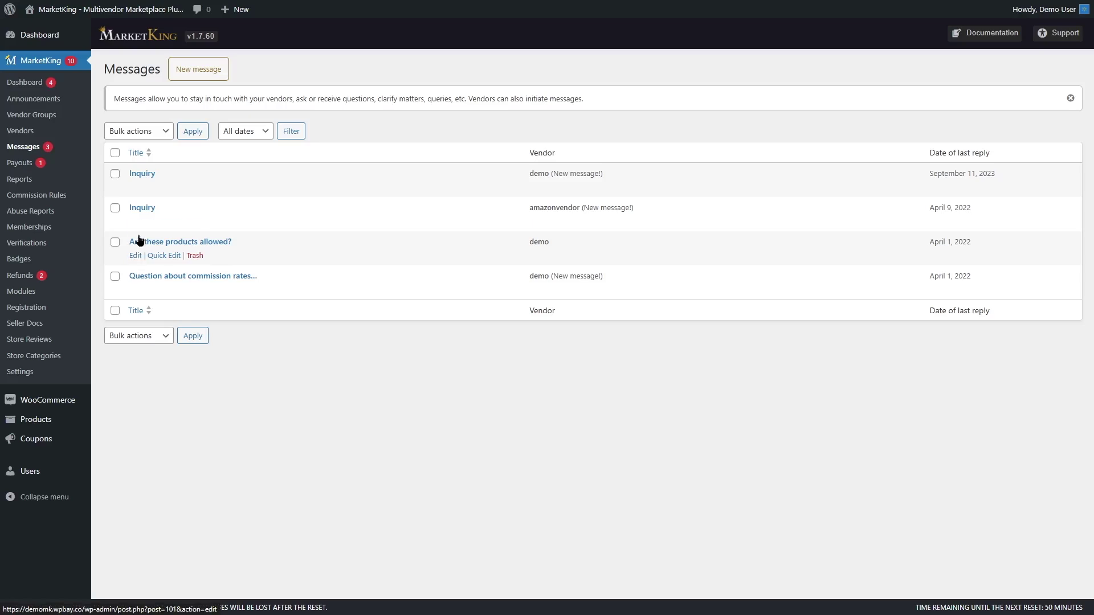
pyautogui.click(135, 222)
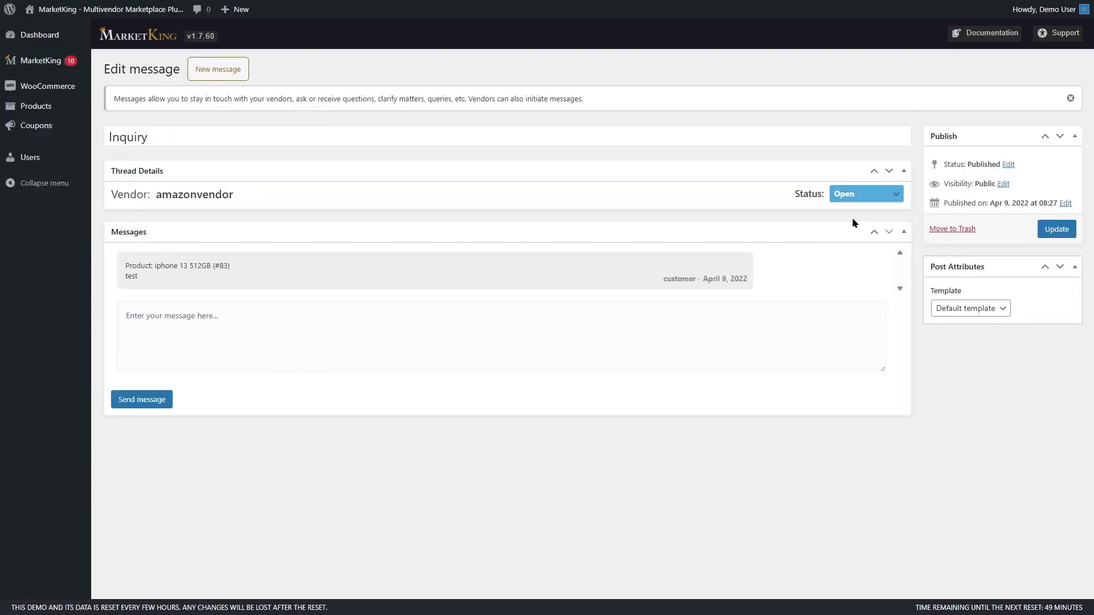
pyautogui.click(866, 194)
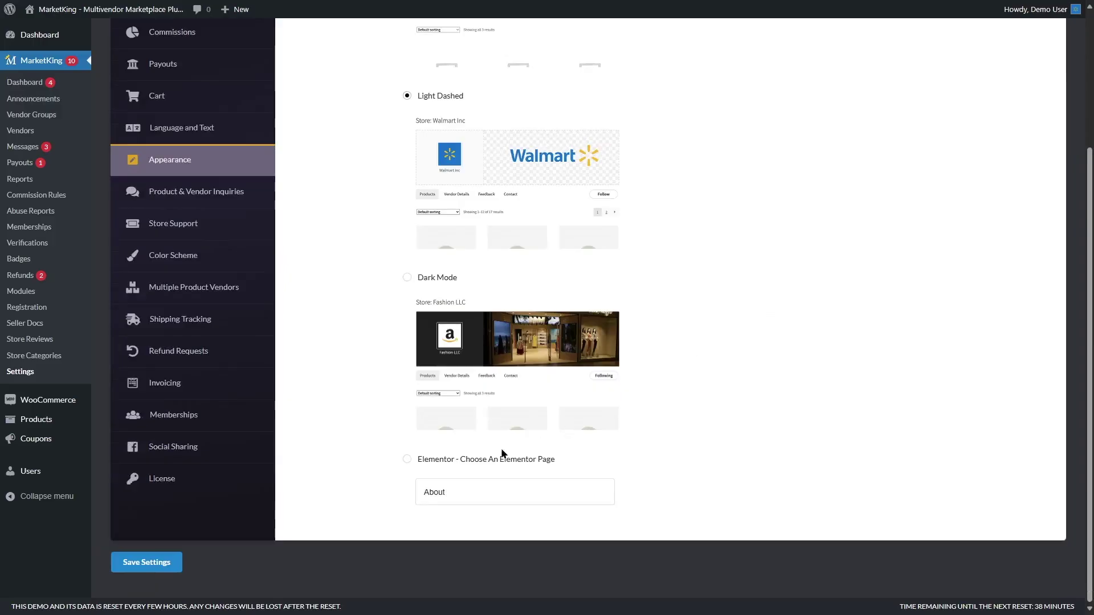
# - Keep About as the Elementor page used for vendor store layouts
pyautogui.click(513, 491)
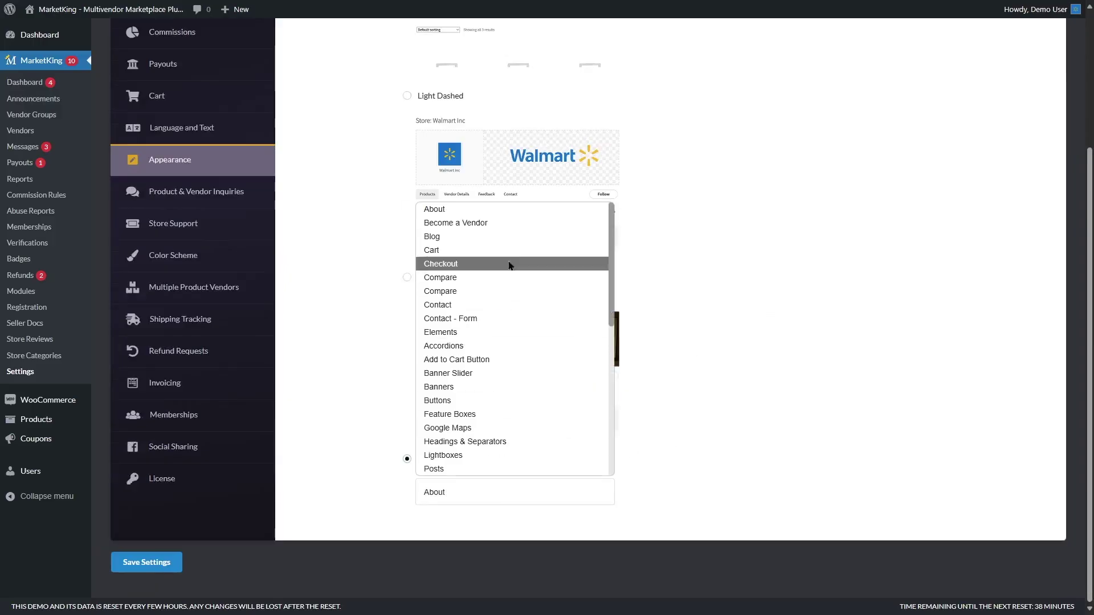
pyautogui.click(722, 485)
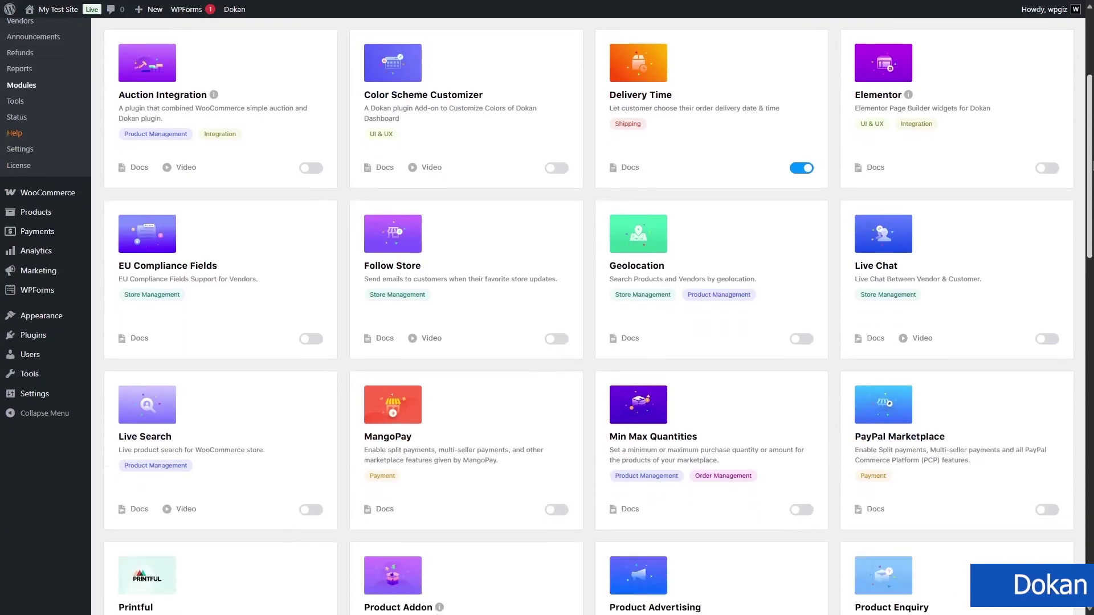
pyautogui.scroll(-2, 547, 308)
pyautogui.scroll(-3, 547, 308)
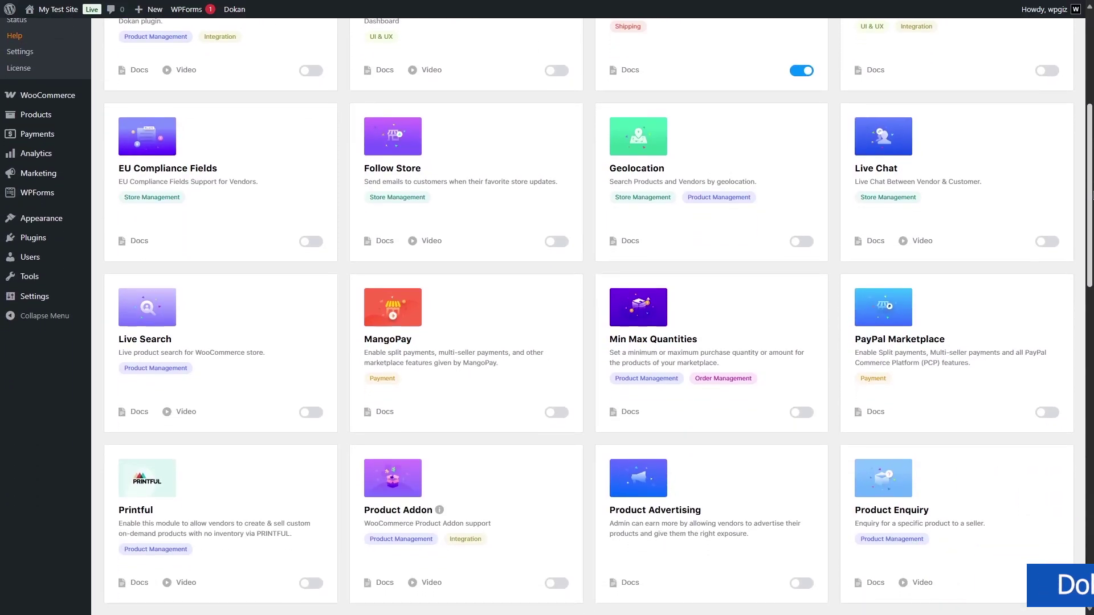
pyautogui.scroll(-4, 547, 308)
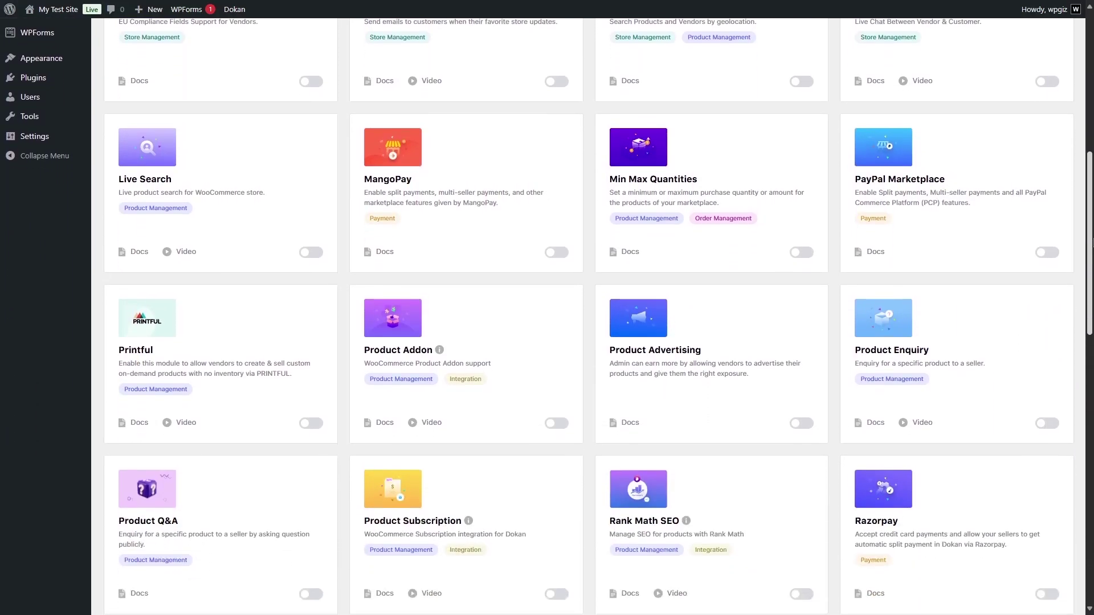
pyautogui.scroll(-4, 547, 308)
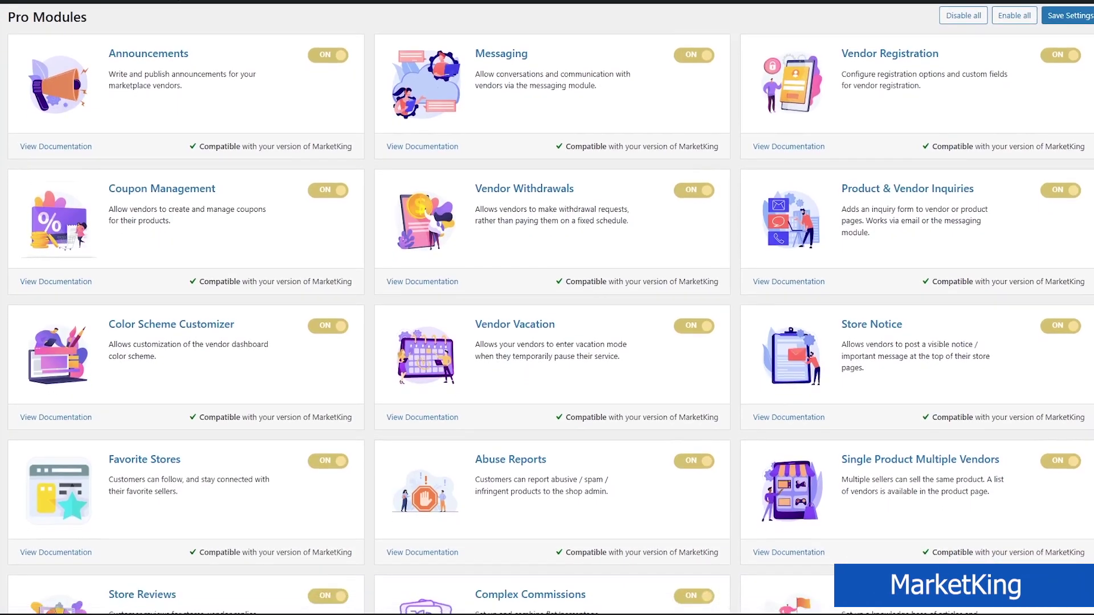
pyautogui.scroll(-2, 547, 308)
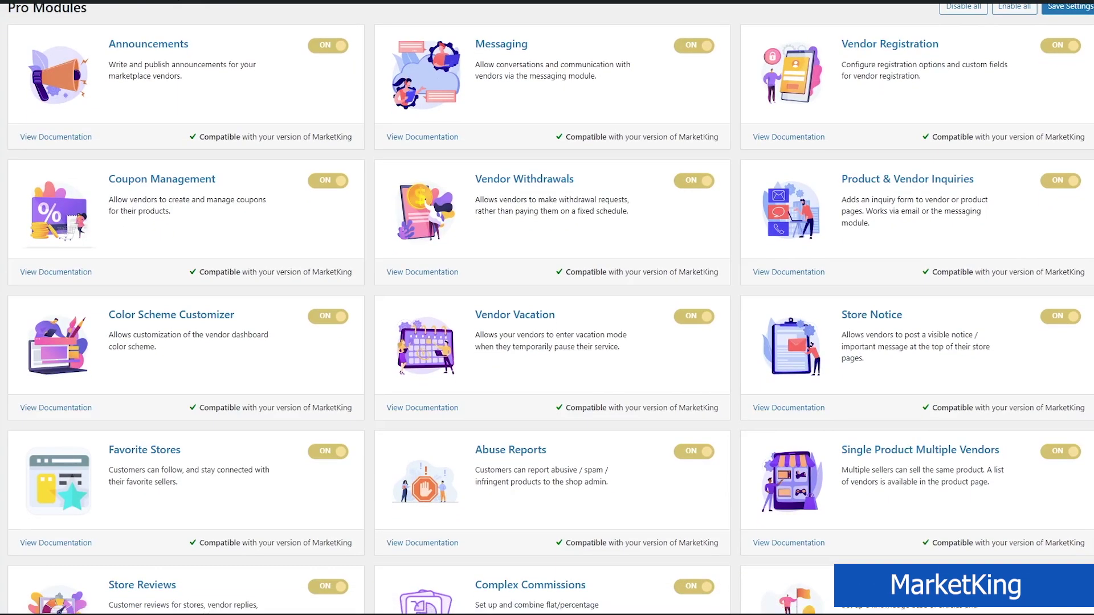
pyautogui.scroll(-2, 547, 307)
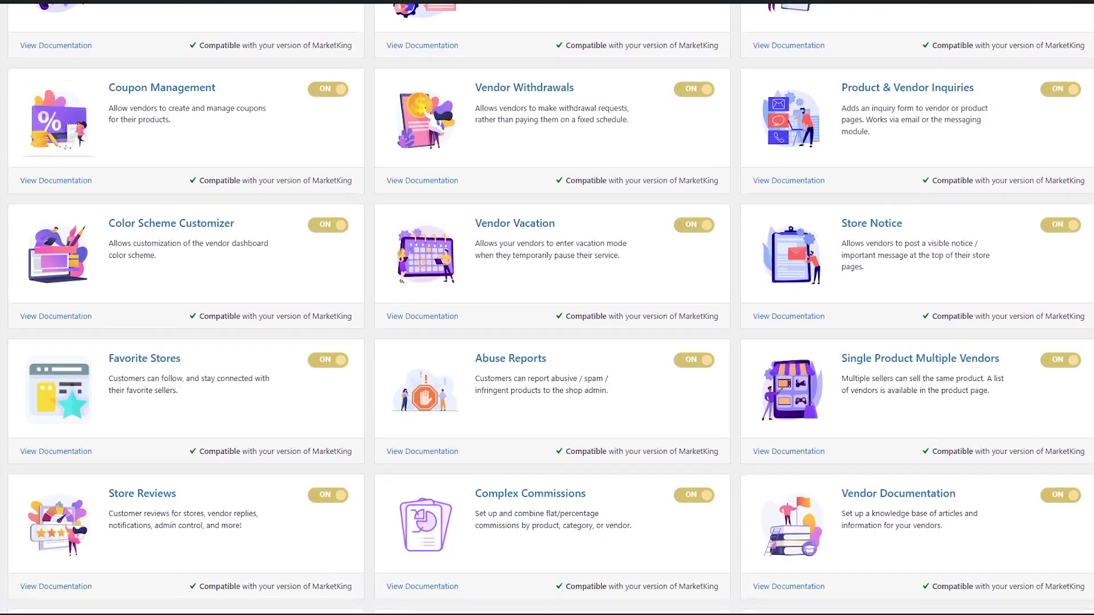
pyautogui.scroll(-2, 547, 308)
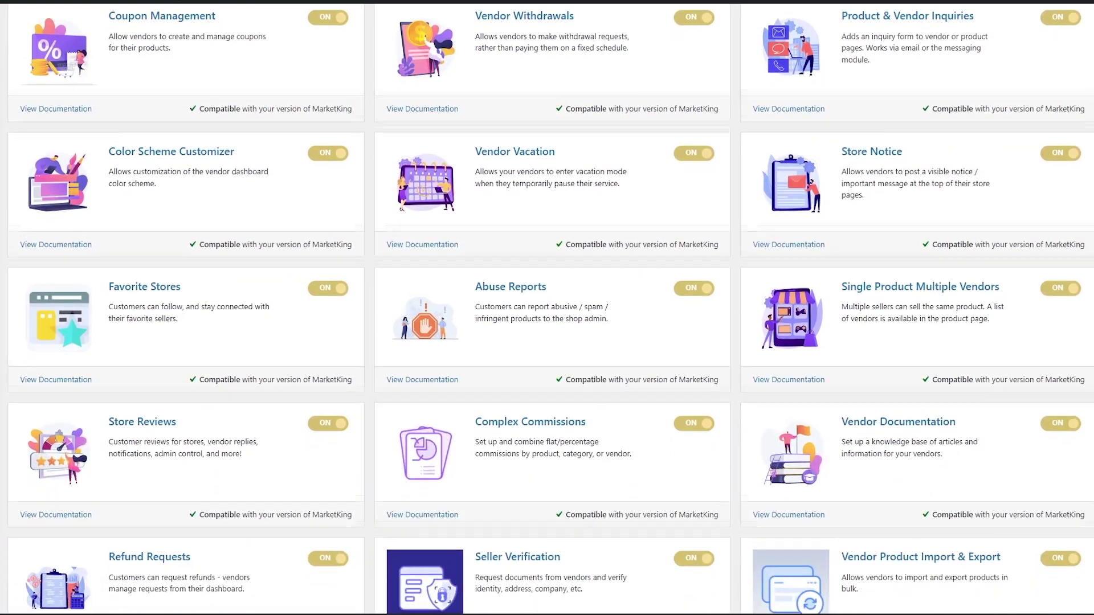
pyautogui.scroll(-3, 547, 308)
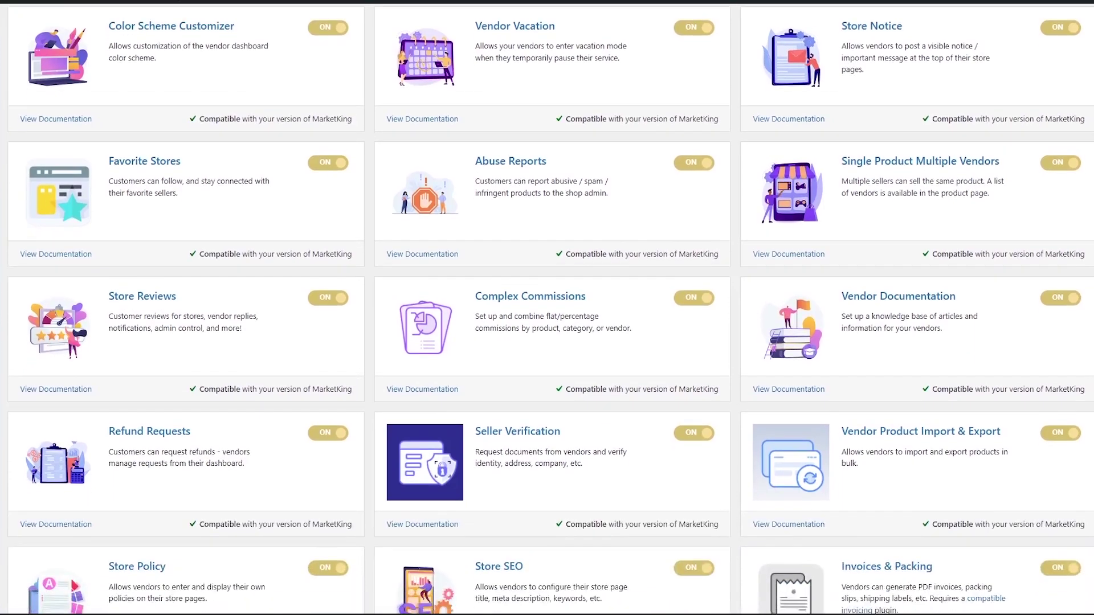
pyautogui.scroll(-2, 547, 308)
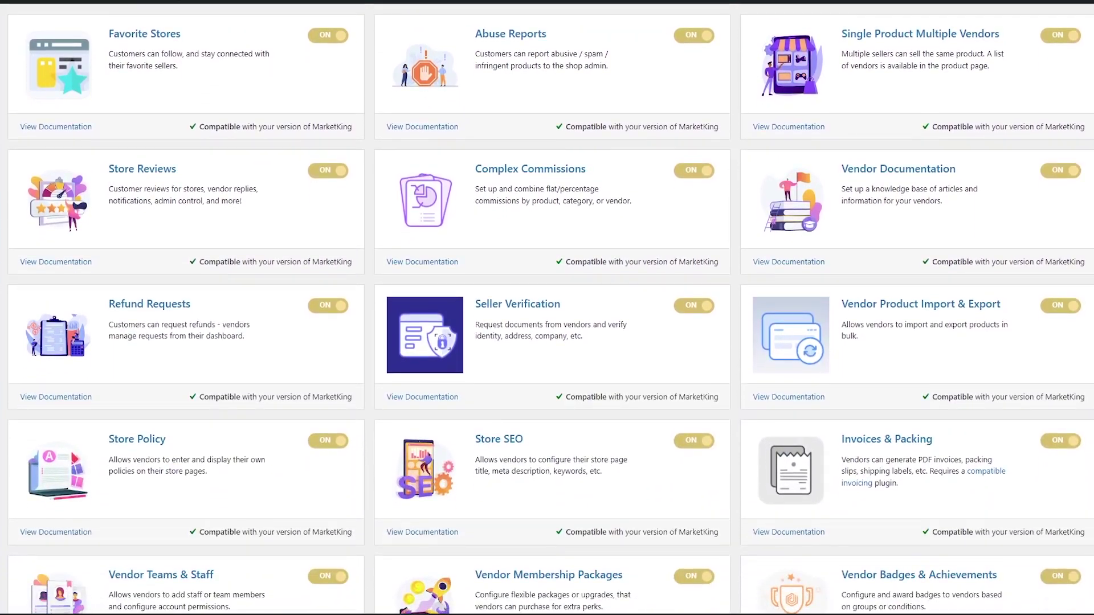
pyautogui.scroll(-3, 548, 307)
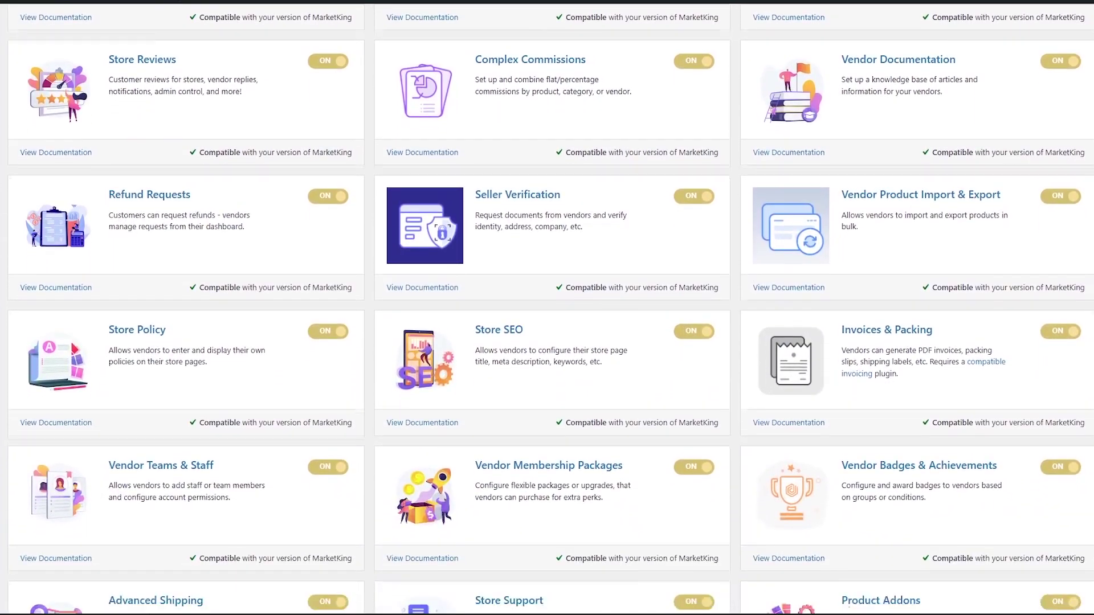
pyautogui.scroll(-3, 548, 308)
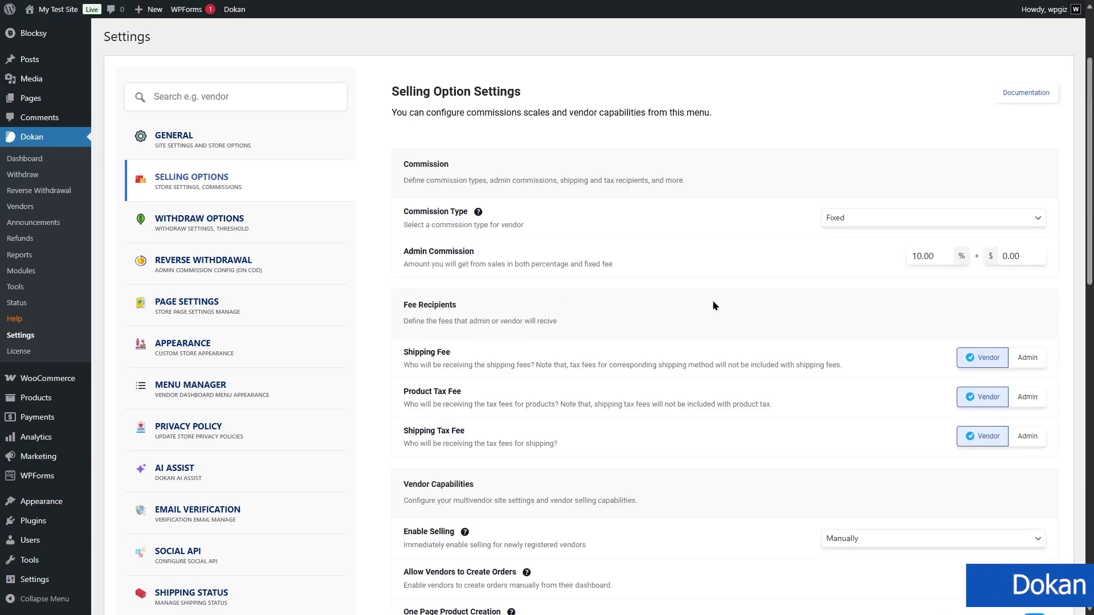
# - Try Category Based commission, then restore Fixed, leaving 10% plus $0 unchanged
pyautogui.click(1009, 218)
pyautogui.click(856, 253)
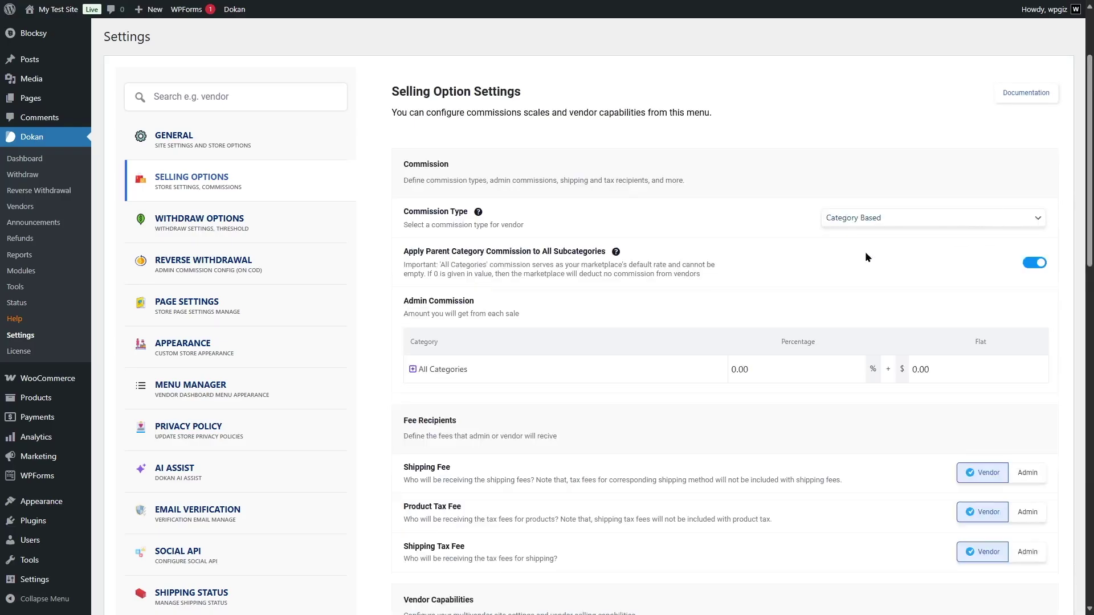
pyautogui.click(890, 219)
pyautogui.click(881, 238)
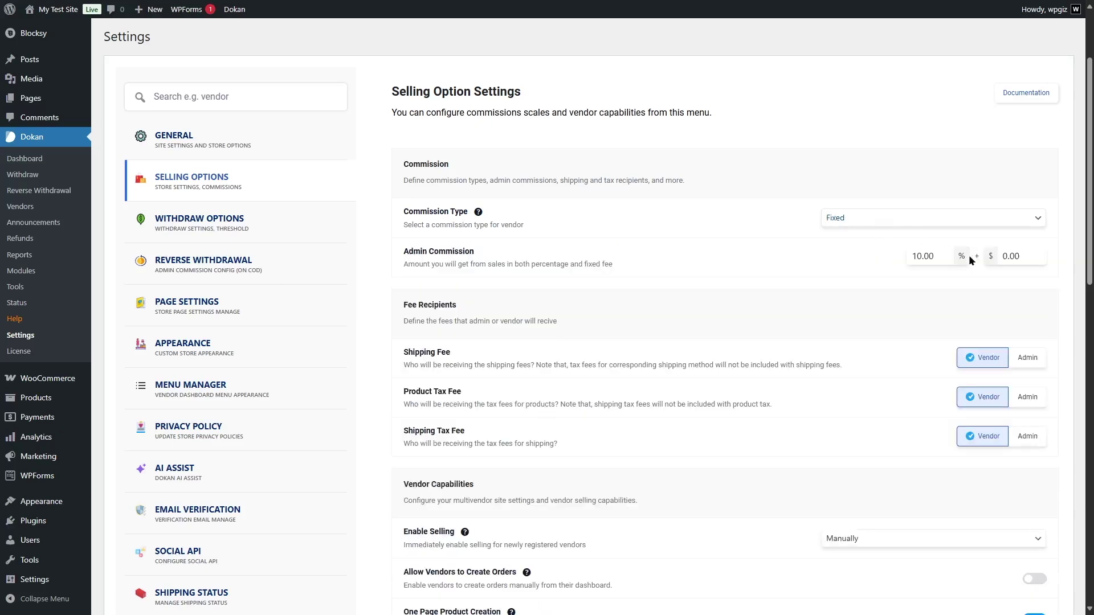
pyautogui.moveTo(1023, 256); pyautogui.dragTo(990, 258)
pyautogui.click(941, 256)
pyautogui.click(881, 261)
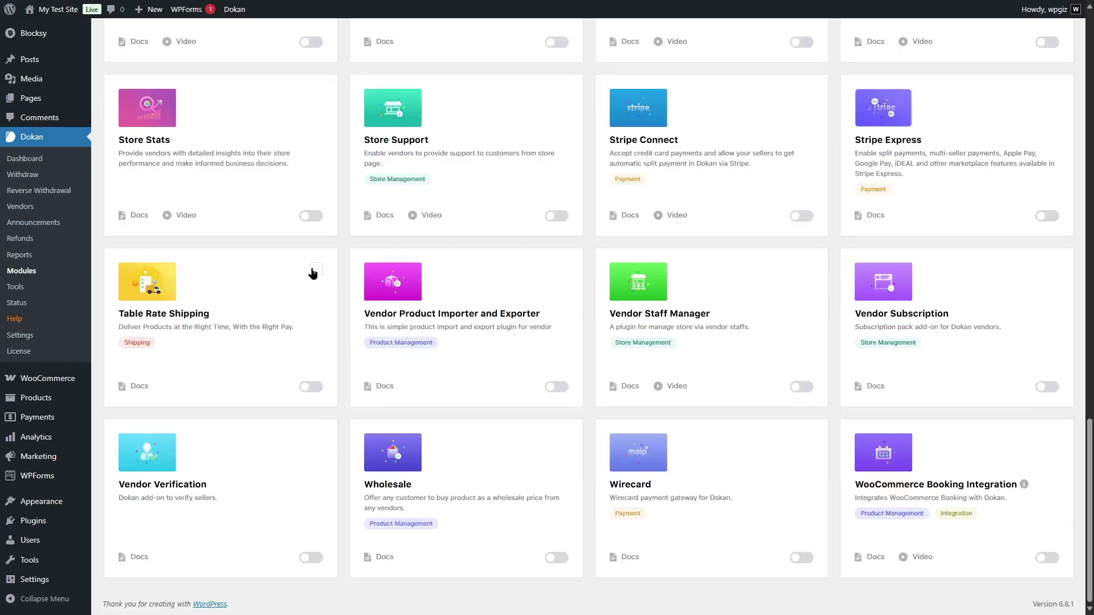
# - Switch on the Table Rate Shipping module in Dokan's Modules list
pyautogui.click(314, 270)
pyautogui.click(315, 270)
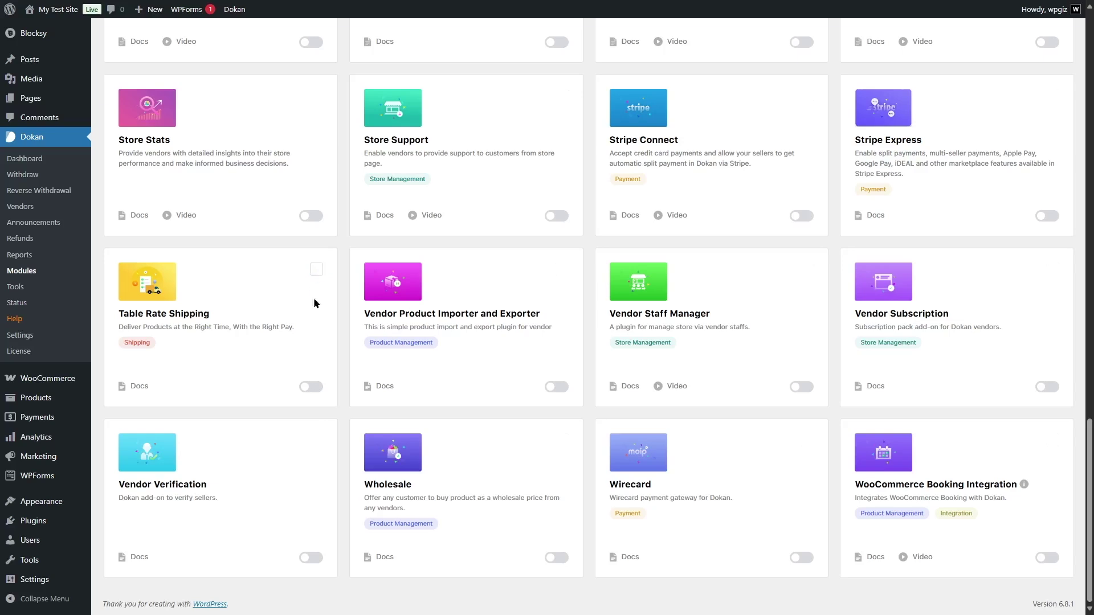
pyautogui.click(310, 387)
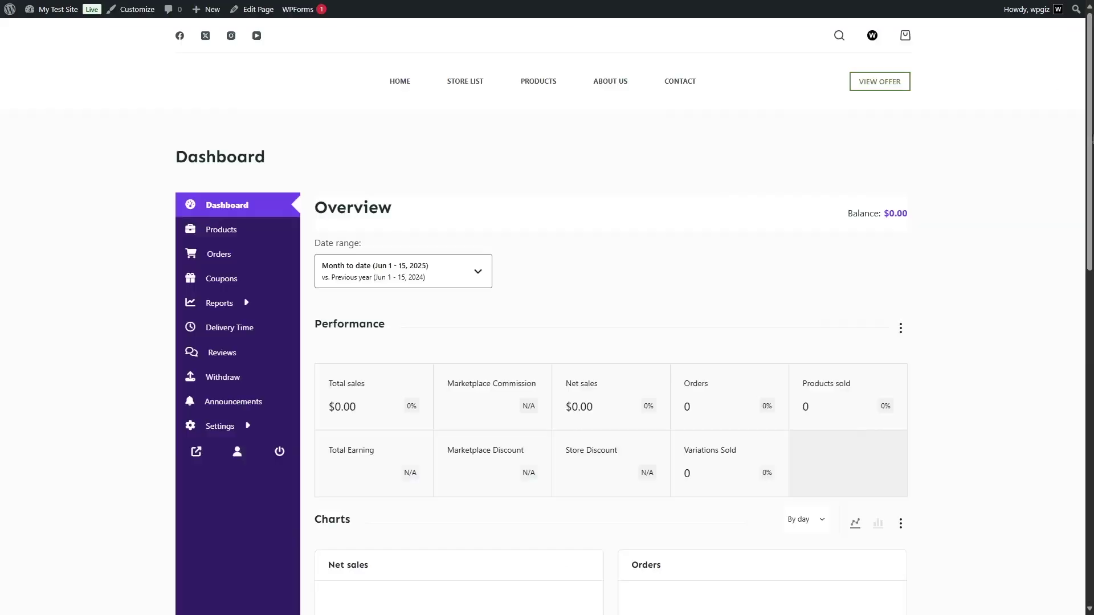
pyautogui.scroll(-2, 547, 342)
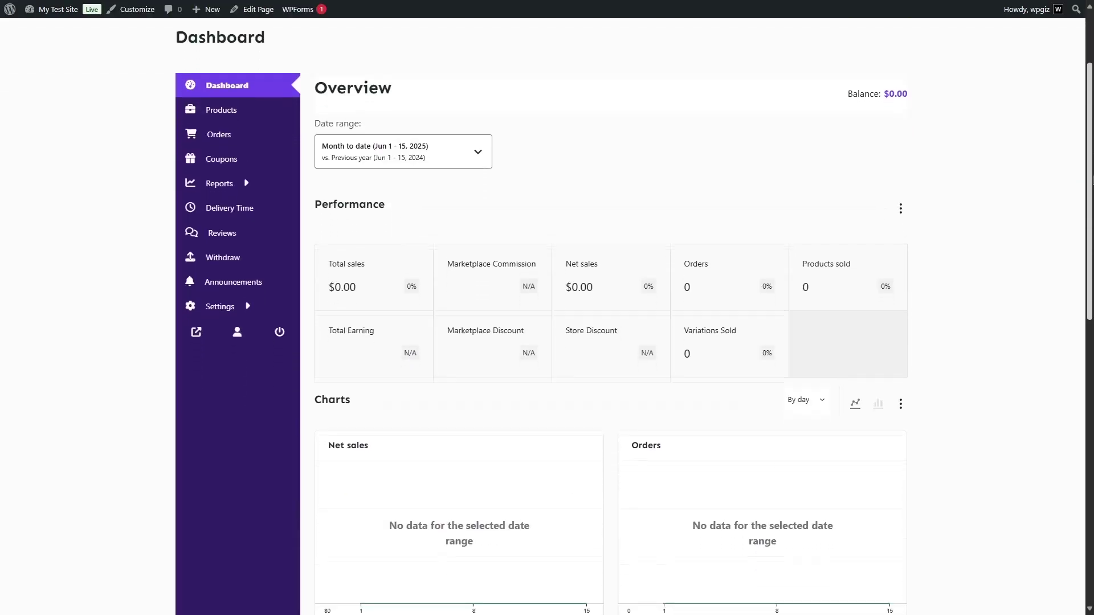
pyautogui.scroll(-2, 547, 342)
pyautogui.scroll(-1, 547, 342)
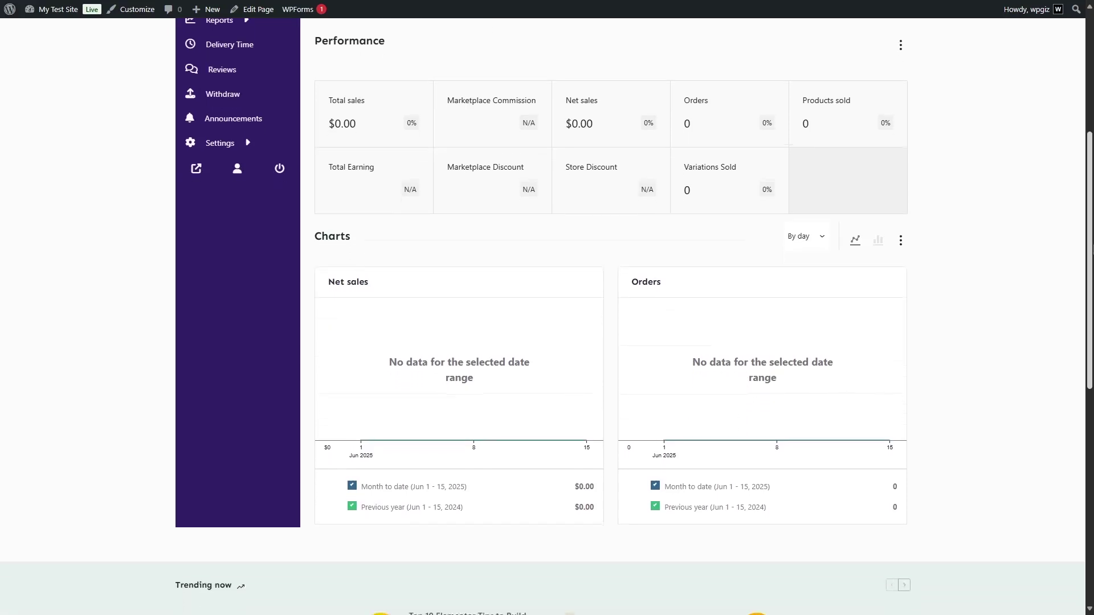
pyautogui.scroll(-1, 547, 343)
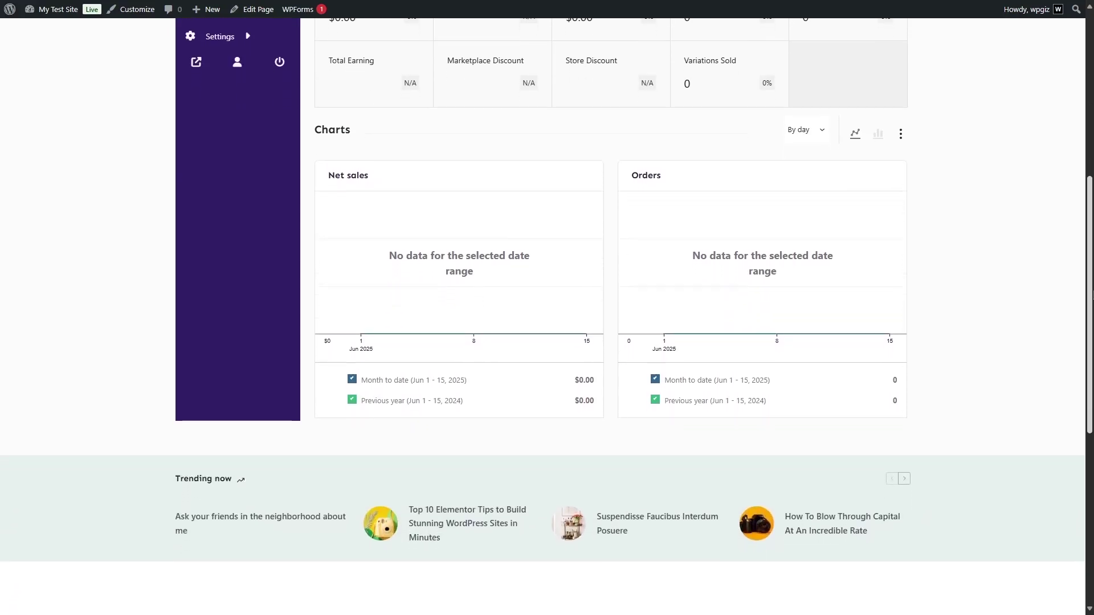
pyautogui.scroll(-2, 547, 343)
pyautogui.scroll(1, 547, 342)
pyautogui.scroll(2, 548, 342)
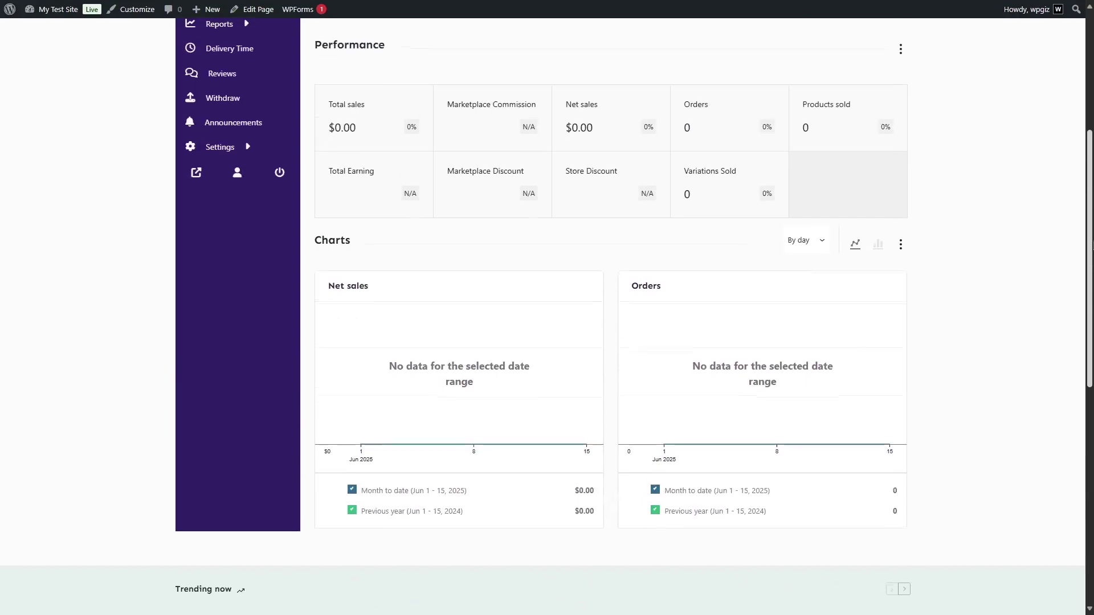
pyautogui.scroll(2, 547, 342)
pyautogui.scroll(2, 547, 342)
pyautogui.scroll(1, 547, 342)
pyautogui.scroll(1, 547, 342)
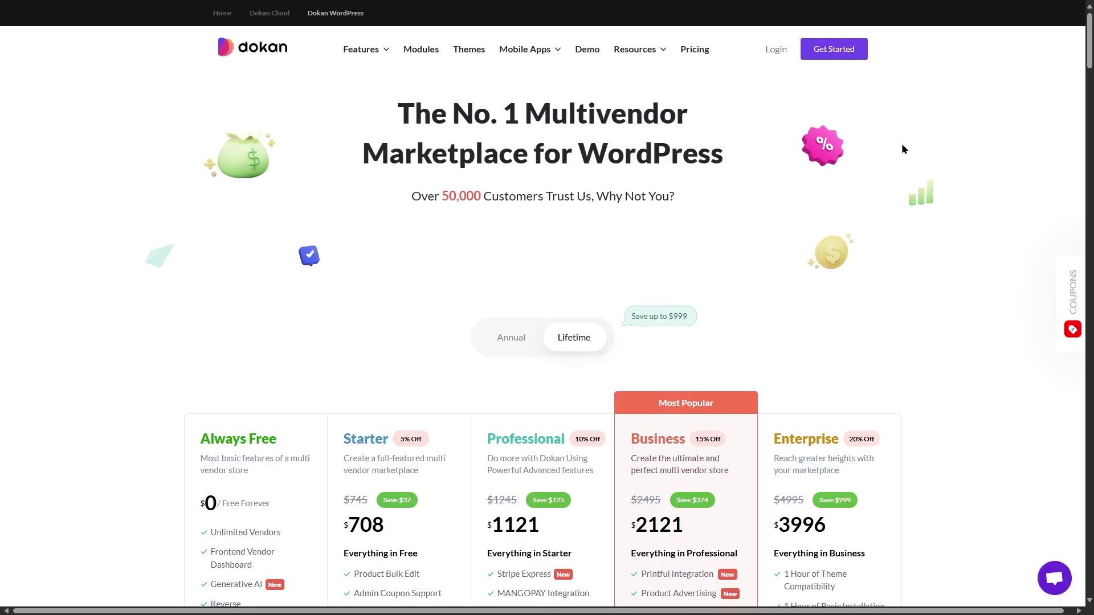
pyautogui.scroll(-2, 902, 143)
# - Set the Dokan pricing toggle to Annual, showing Starter $149 through Enterprise $999
pyautogui.click(511, 166)
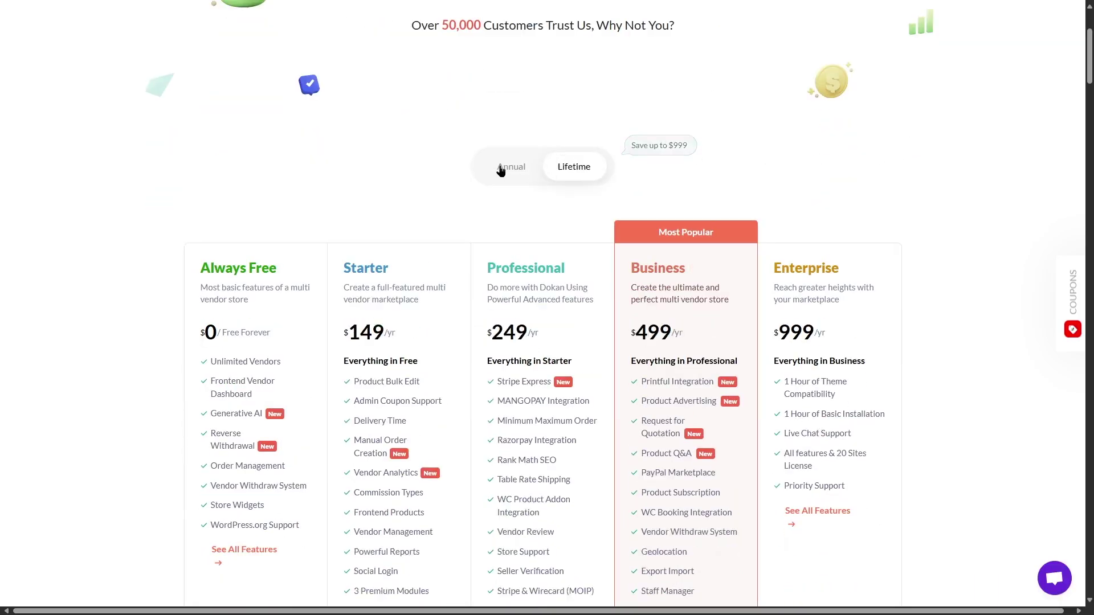
pyautogui.click(573, 166)
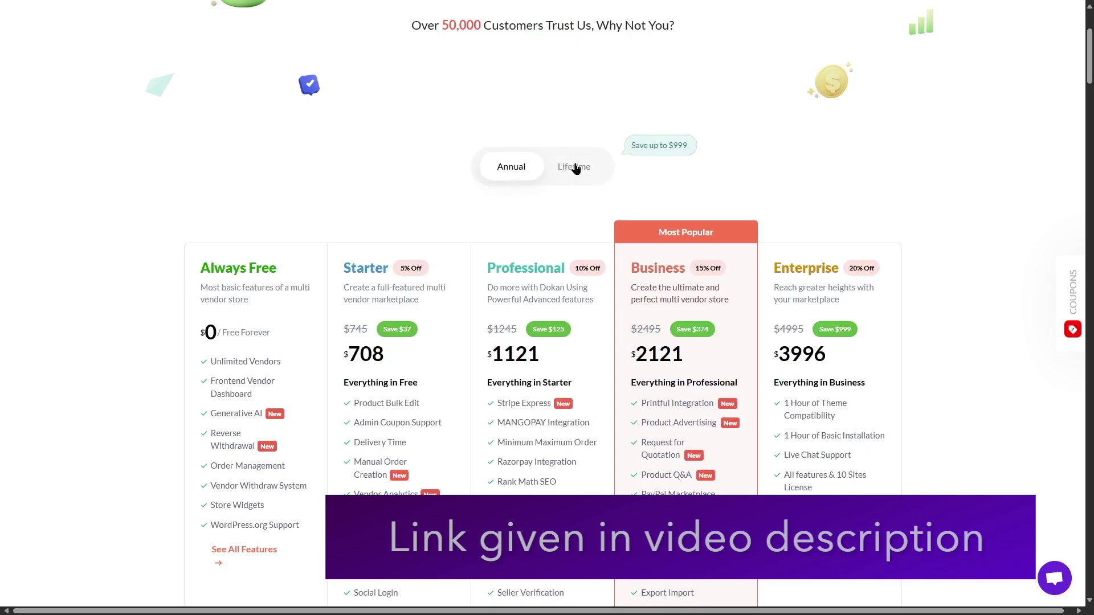
pyautogui.click(516, 166)
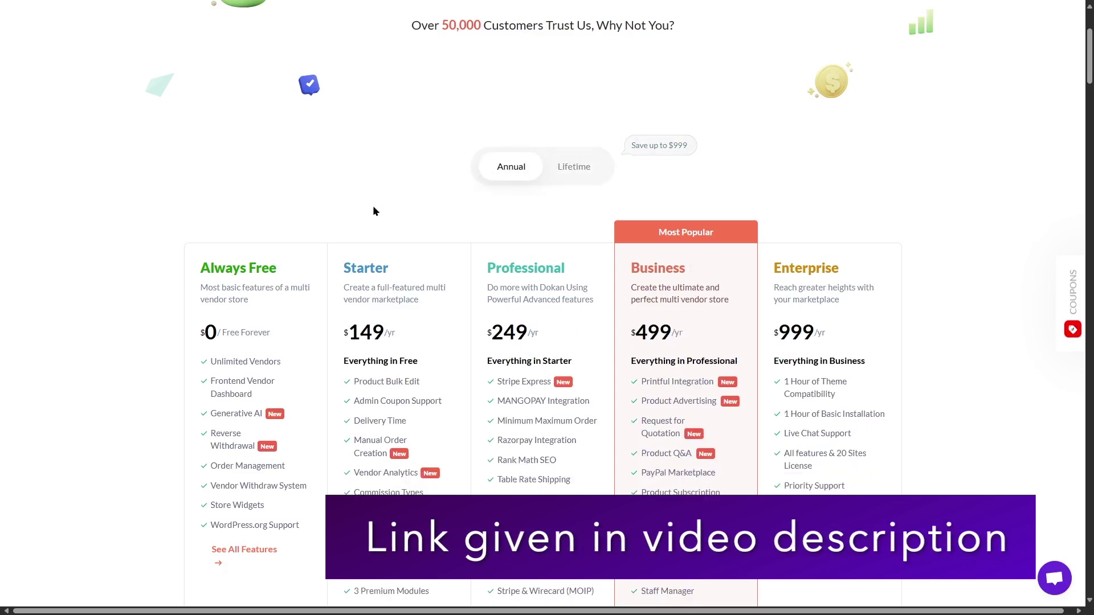
pyautogui.scroll(-1, 357, 213)
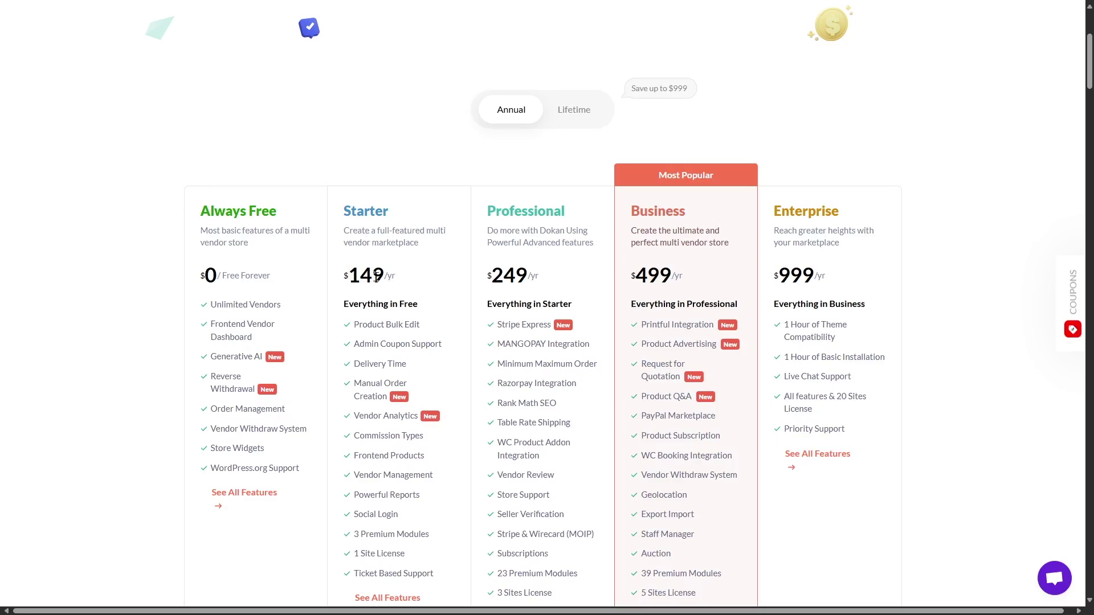
pyautogui.scroll(-1, 387, 277)
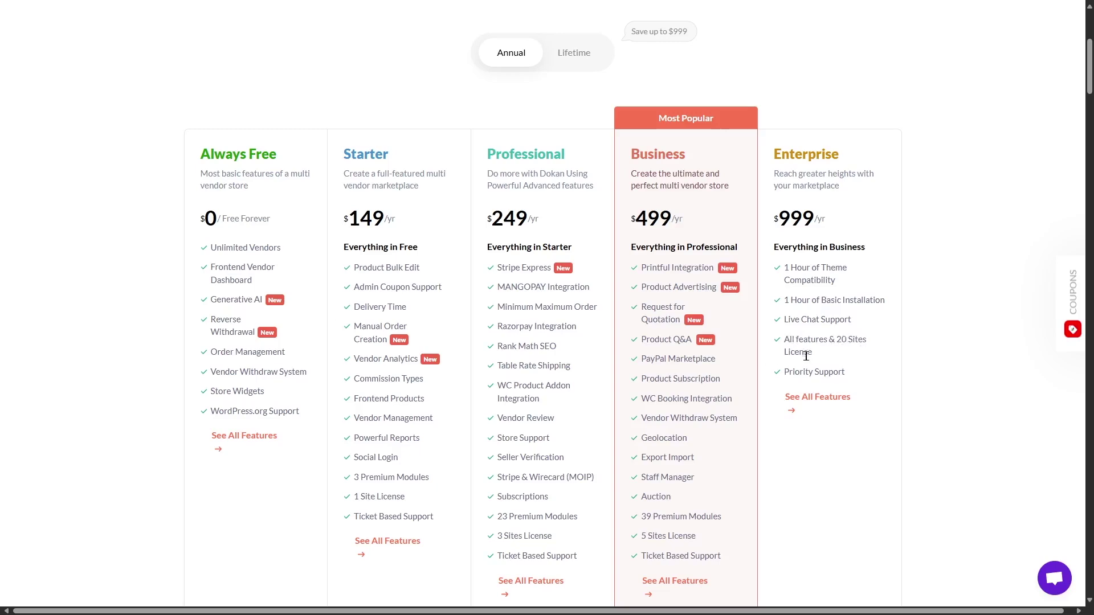
pyautogui.scroll(1, 843, 374)
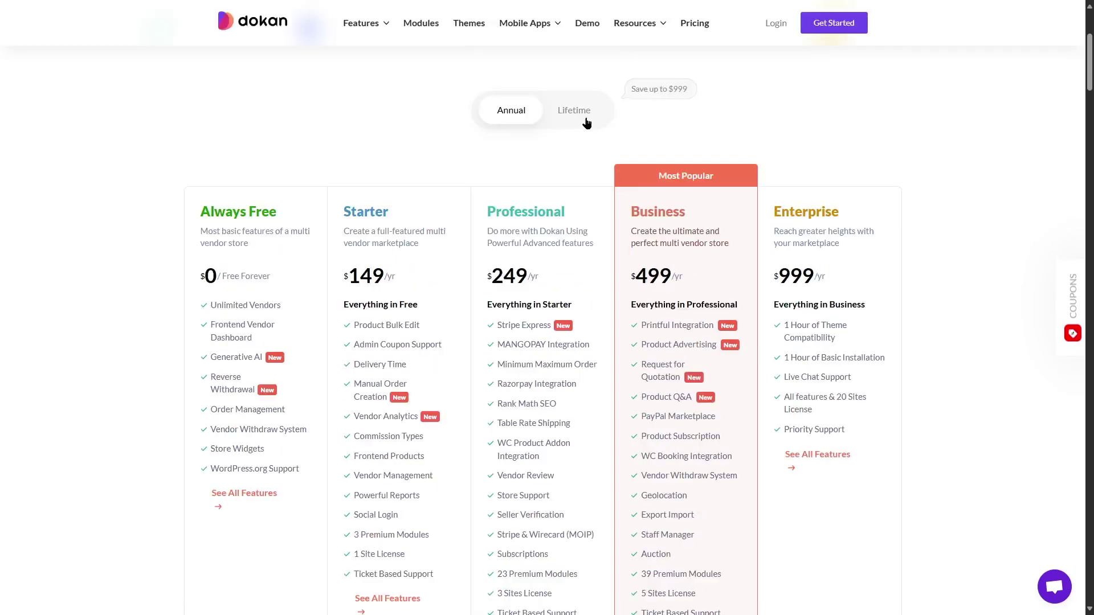
# - Flip the pricing toggle Lifetime, Annual, then back to Lifetime ($708 to $3996)
pyautogui.click(565, 117)
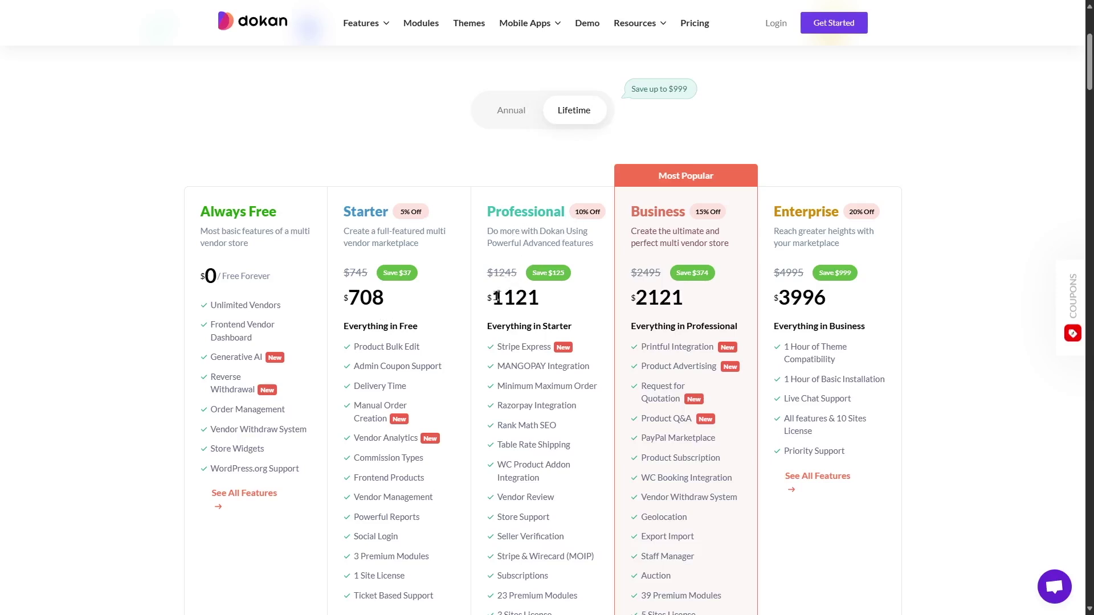
pyautogui.scroll(1, 442, 269)
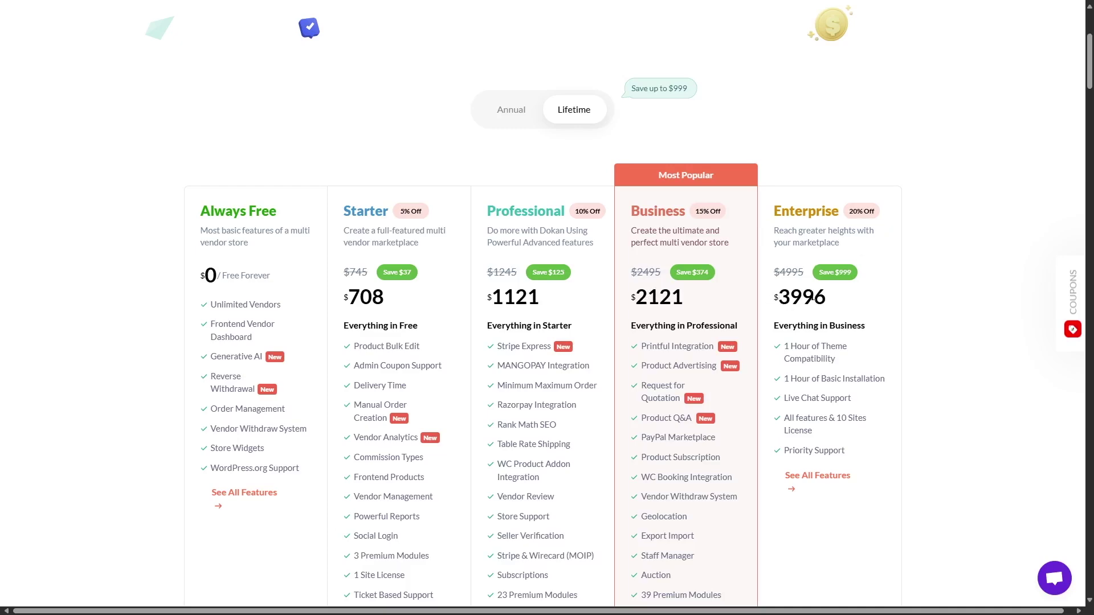
pyautogui.scroll(-1, 803, 291)
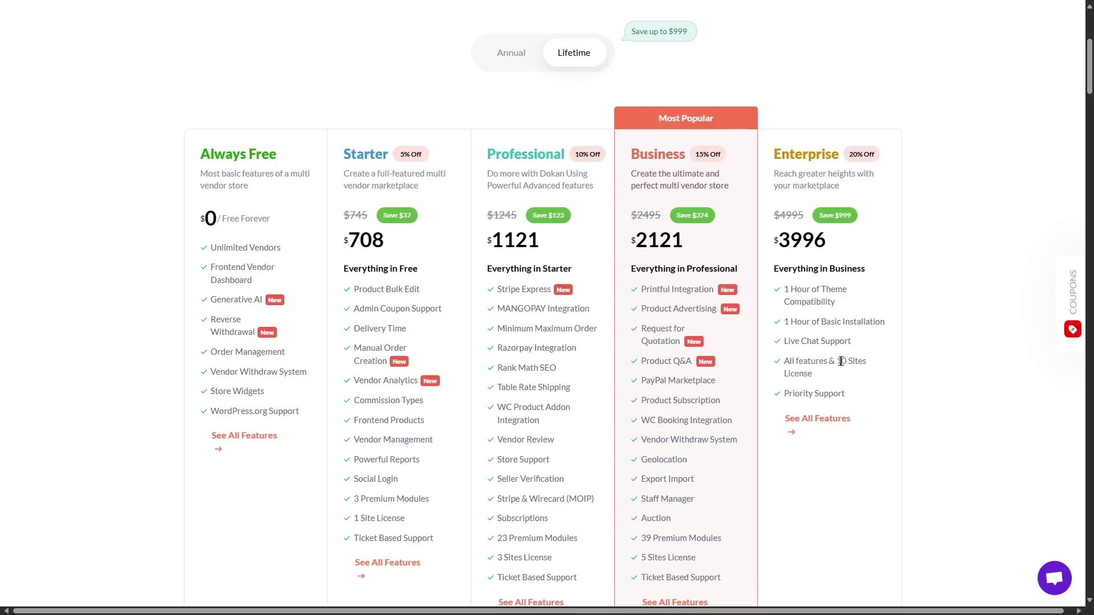
pyautogui.click(510, 57)
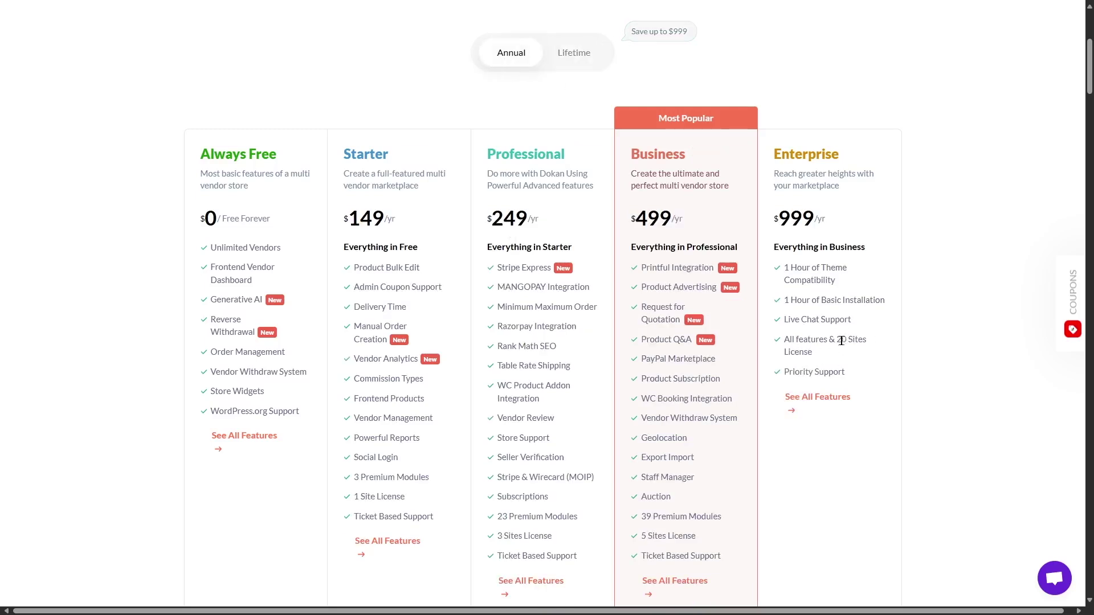
pyautogui.click(568, 54)
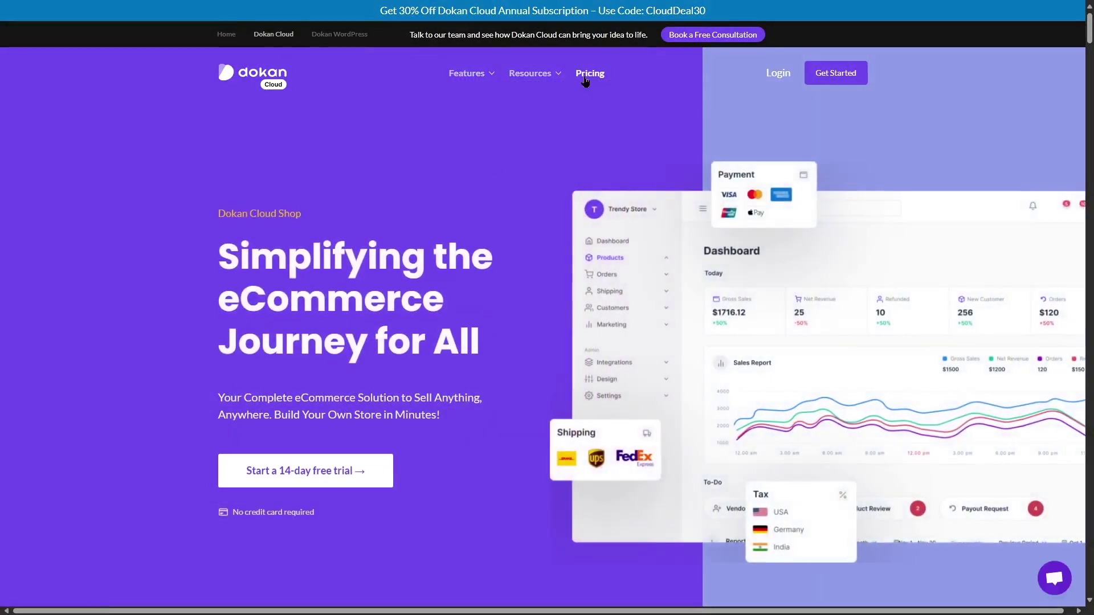
# - Open Dokan Cloud pricing and compare the Shop and Marketplace tabs, ending on Marketplace ($36–$210/mo)
pyautogui.click(588, 73)
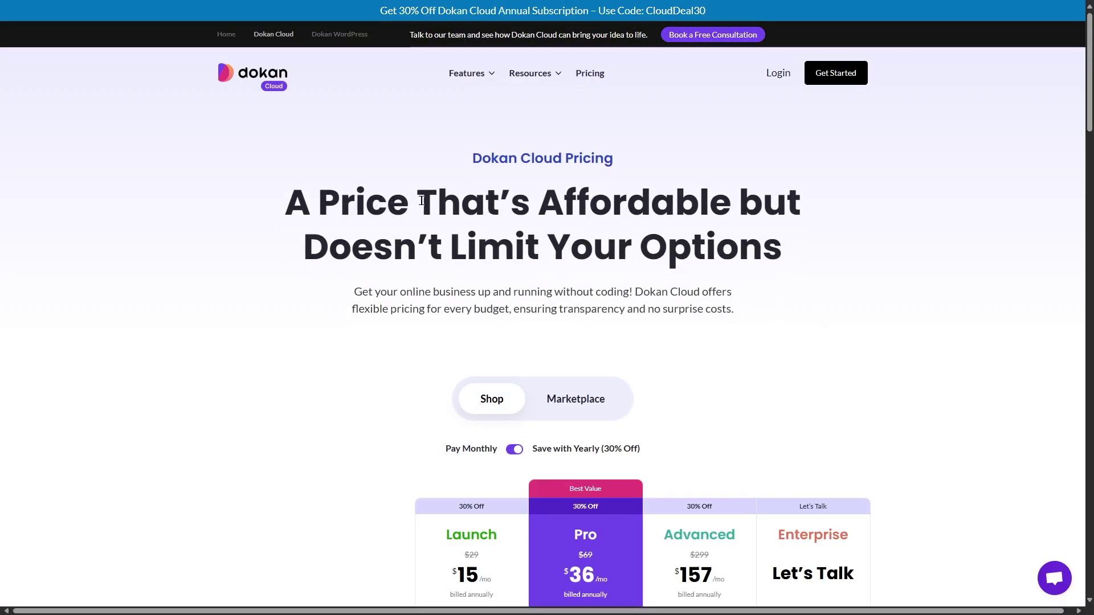
pyautogui.scroll(-3, 317, 178)
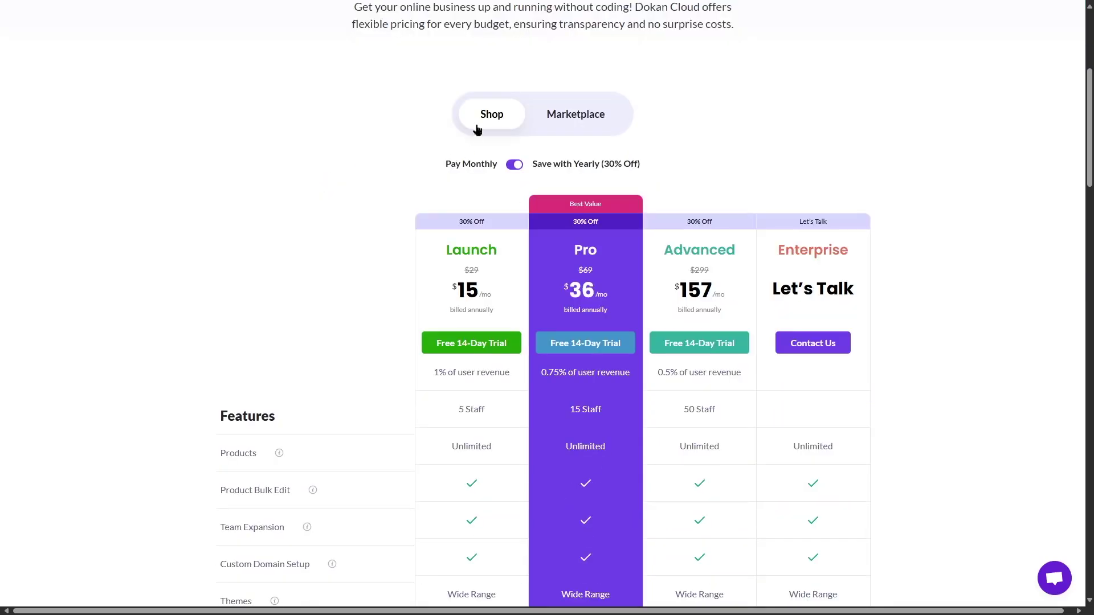
pyautogui.click(575, 114)
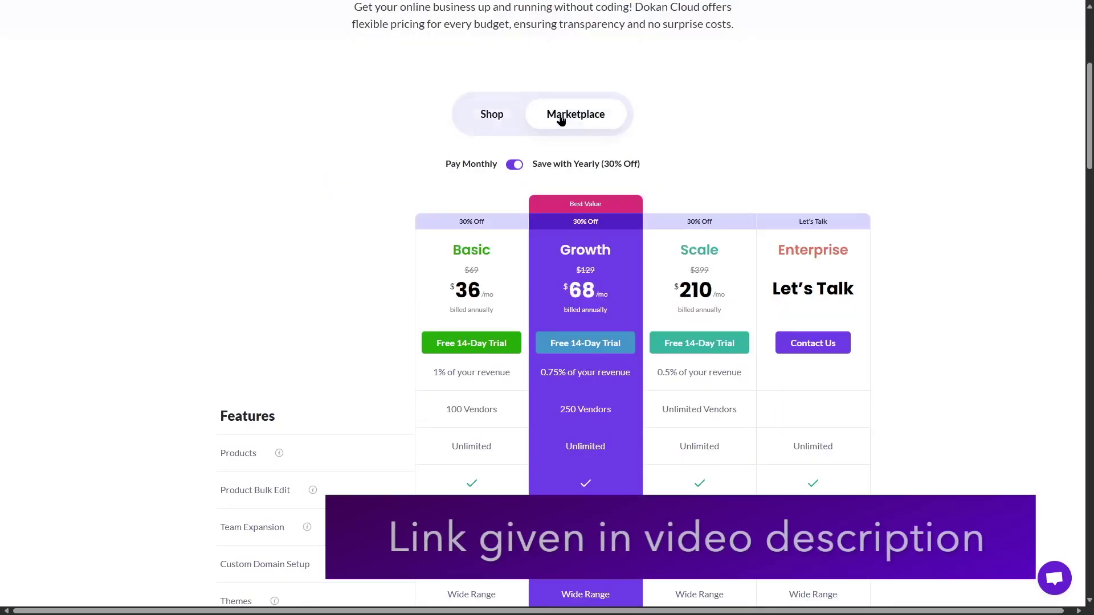
pyautogui.click(492, 114)
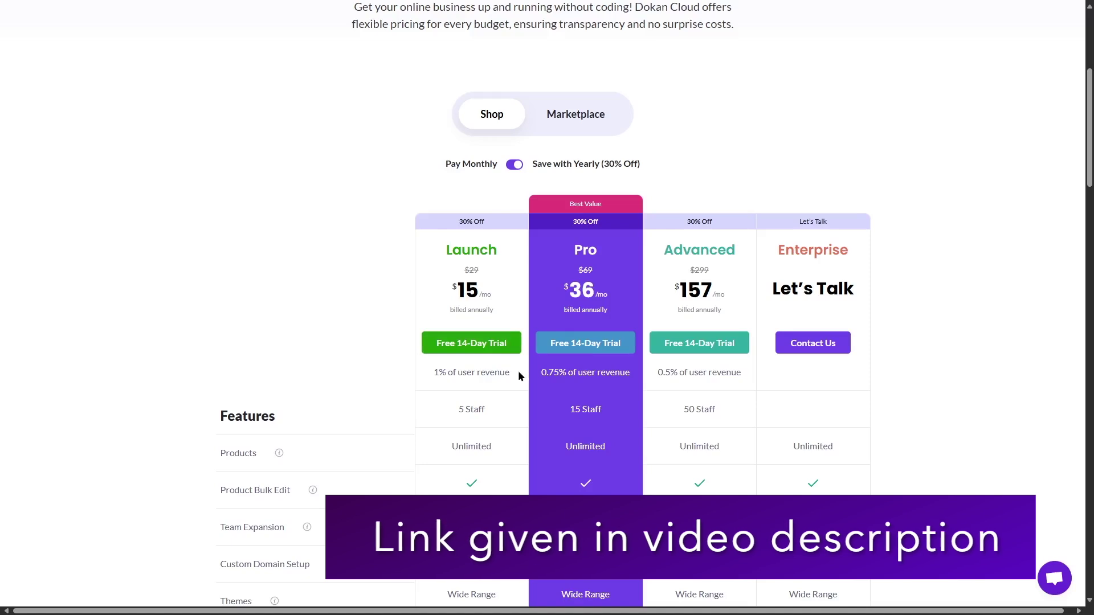
pyautogui.click(575, 111)
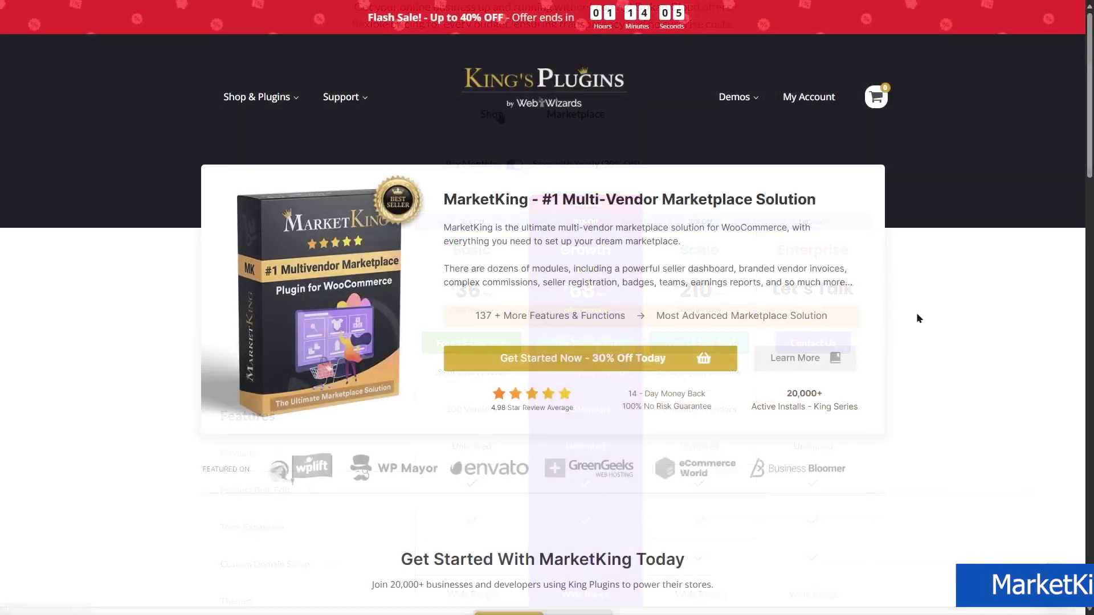
pyautogui.scroll(-5, 917, 312)
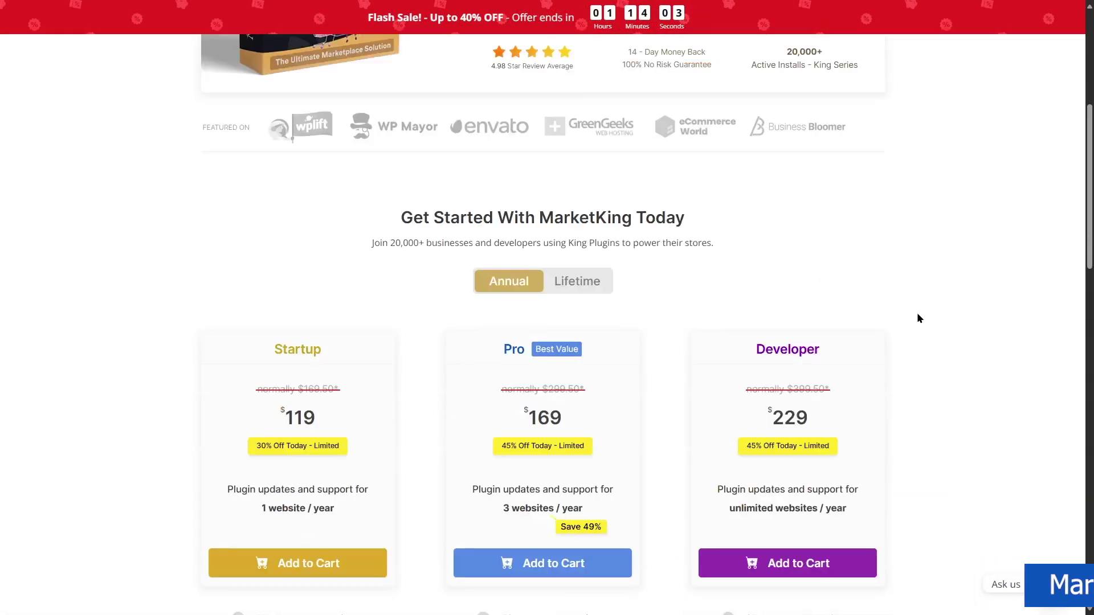
pyautogui.scroll(-3, 917, 312)
# - Toggle MarketKing pricing between Annual and Lifetime, ending on Startup $379, Pro $589, Developer $869
pyautogui.click(577, 175)
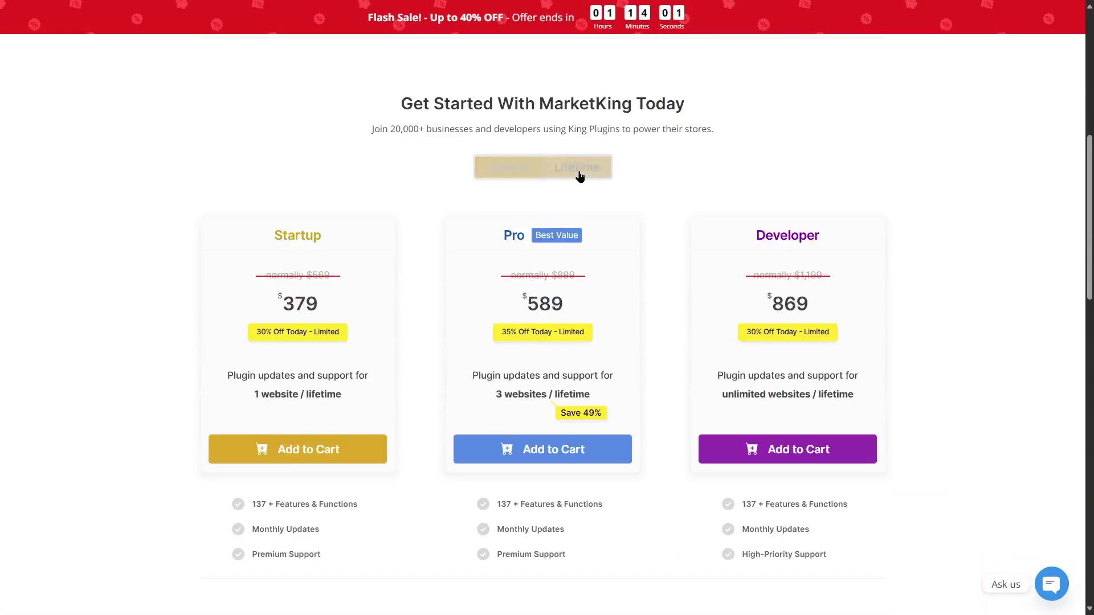
pyautogui.click(509, 171)
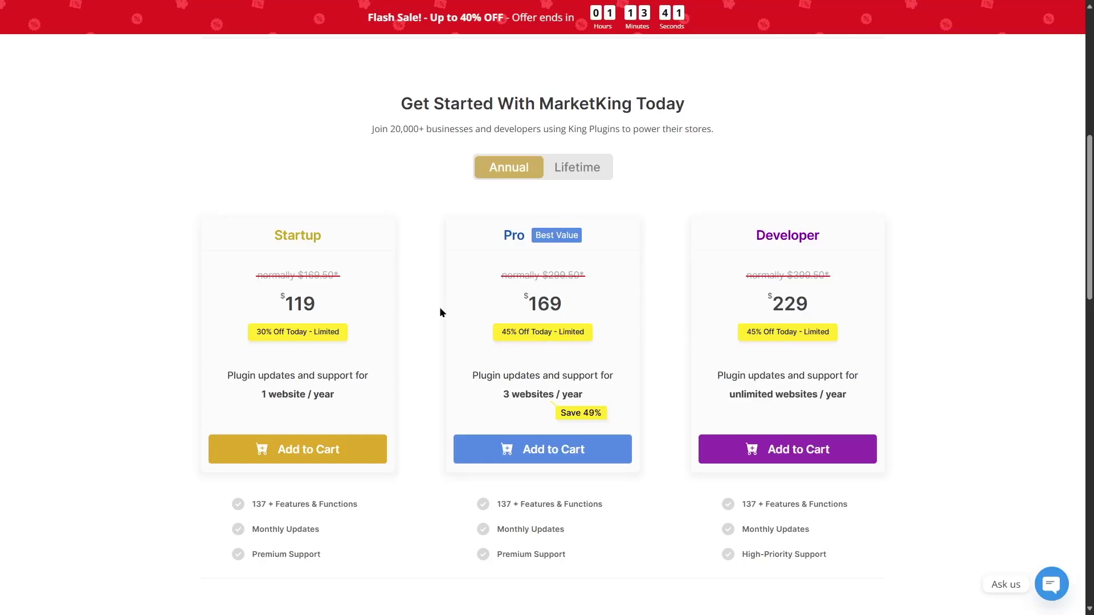
pyautogui.scroll(-1, 439, 325)
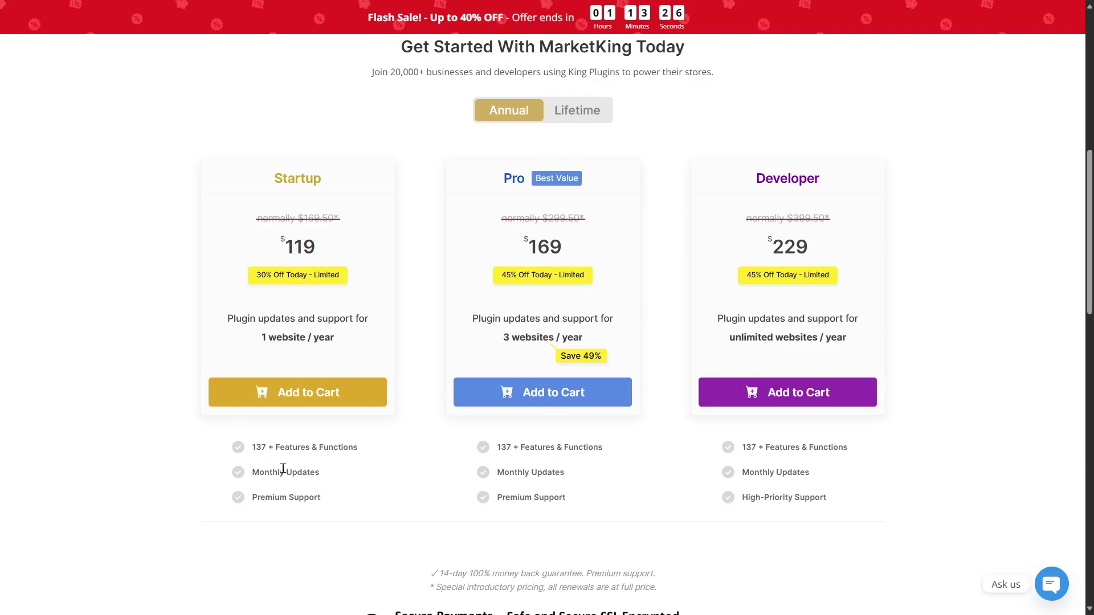
pyautogui.scroll(-3, 367, 484)
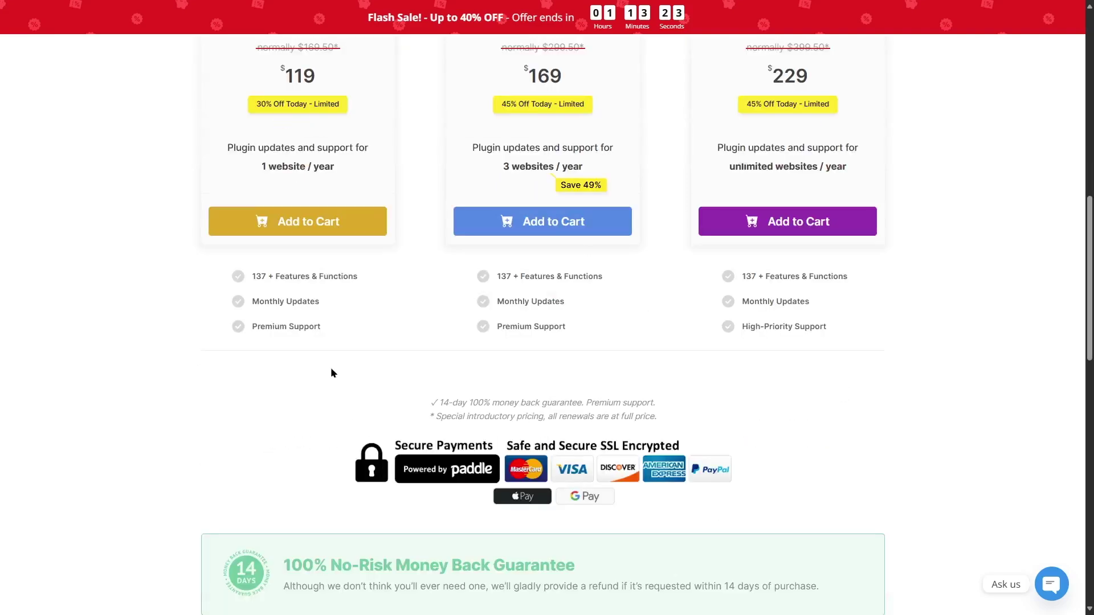
pyautogui.scroll(5, 367, 485)
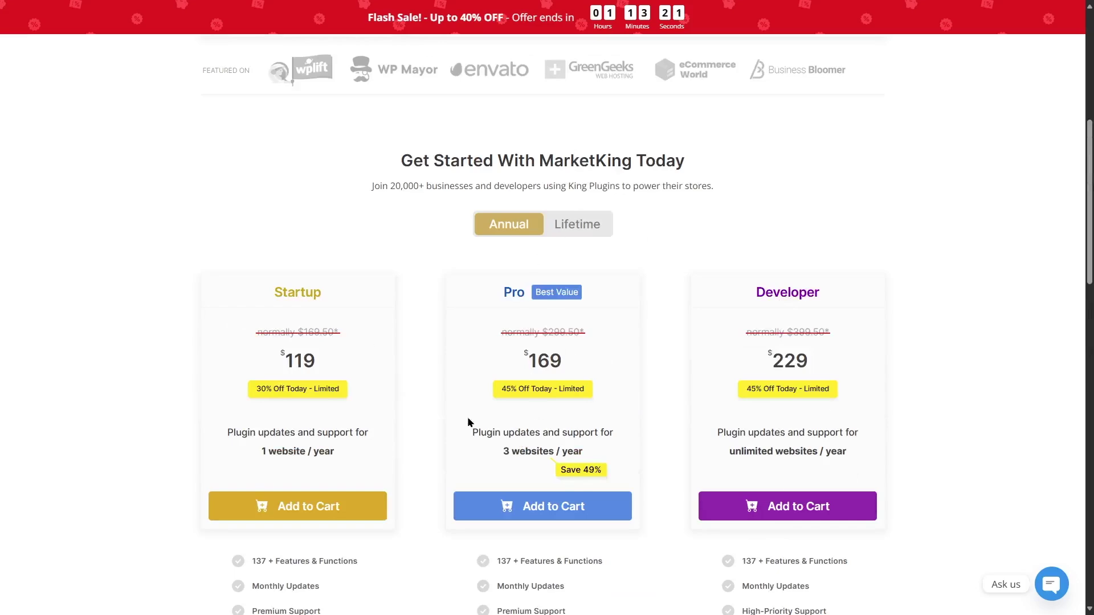
pyautogui.scroll(-2, 471, 423)
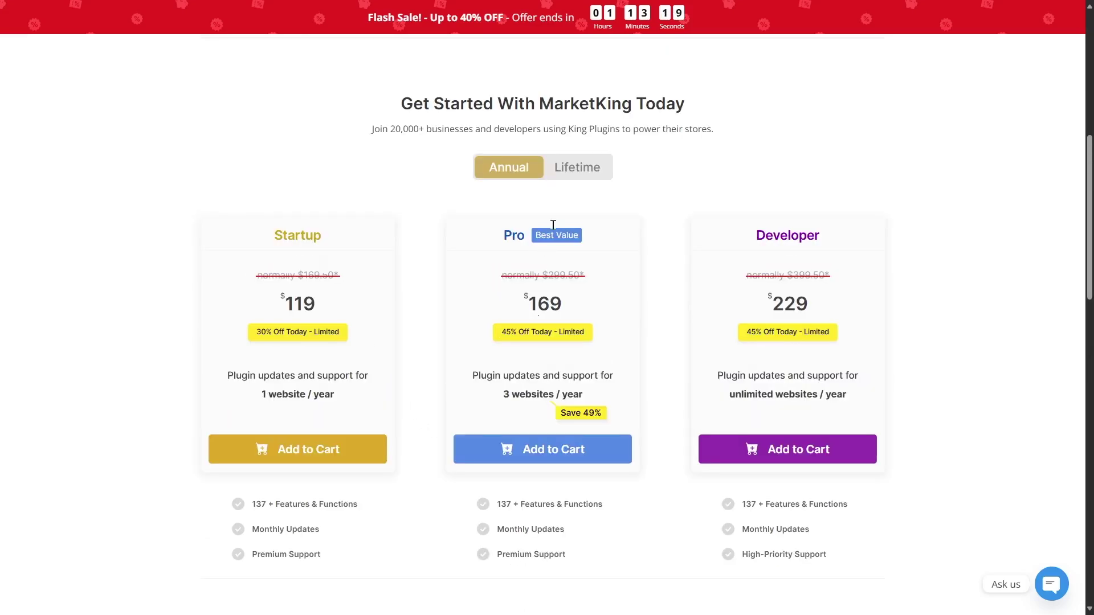
pyautogui.click(576, 110)
pyautogui.scroll(1, 573, 180)
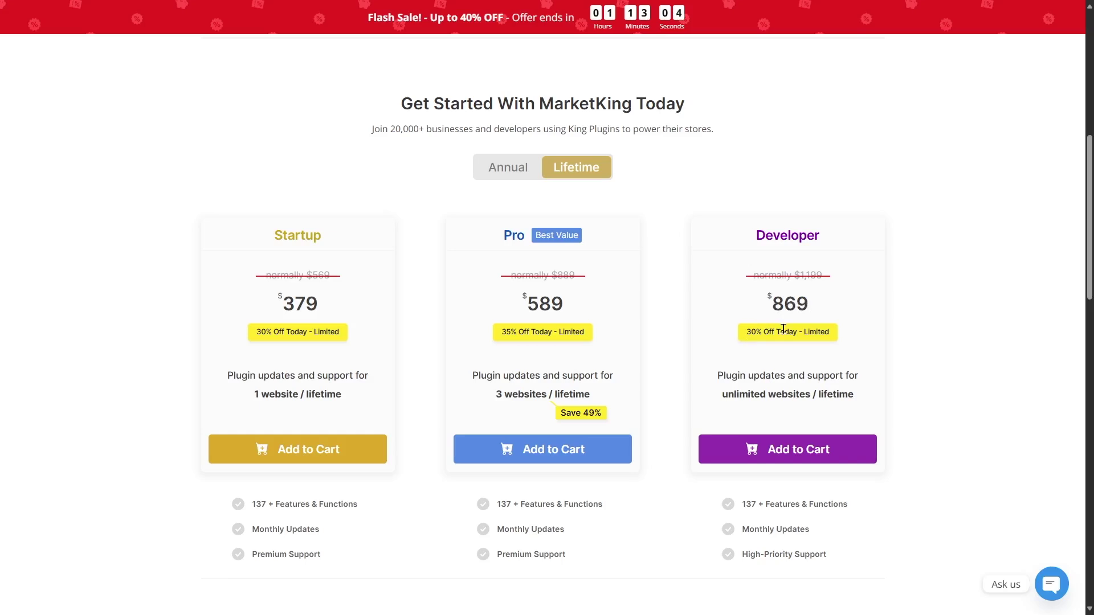
pyautogui.click(523, 168)
pyautogui.click(578, 168)
pyautogui.scroll(-3, 958, 381)
pyautogui.scroll(5, 960, 390)
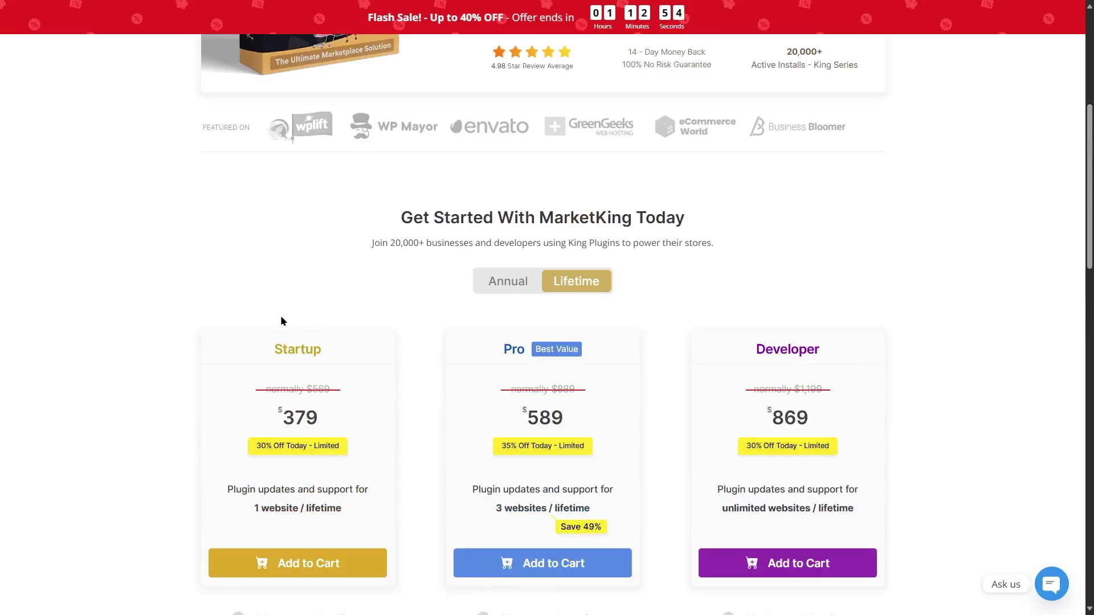
pyautogui.scroll(3, 283, 320)
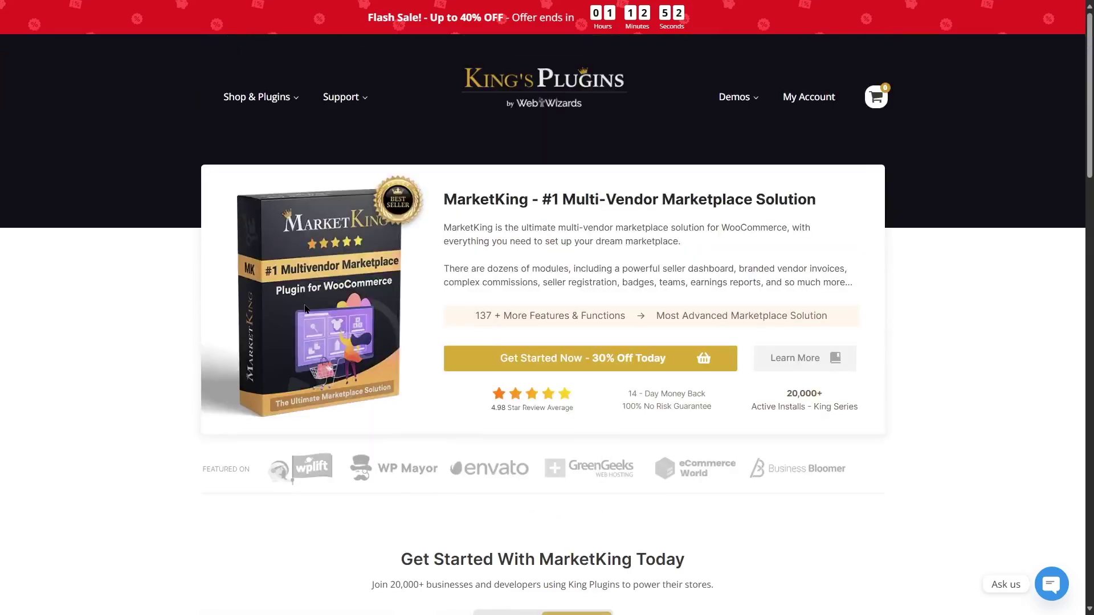